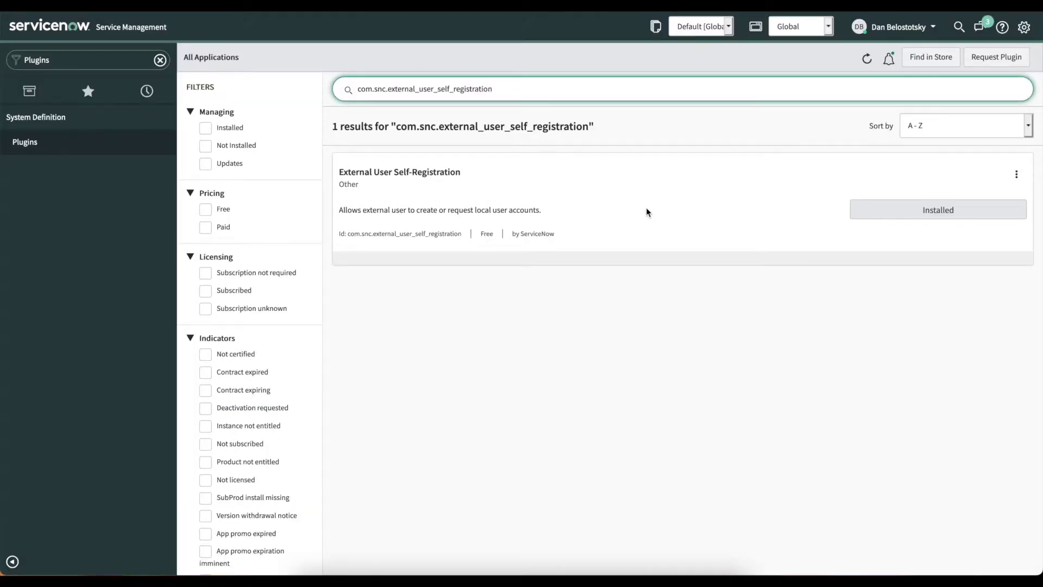
# Filter the navigator by 'External' and open the User Registration Configurations list.
pyautogui.click(81, 59)
pyautogui.write('External')
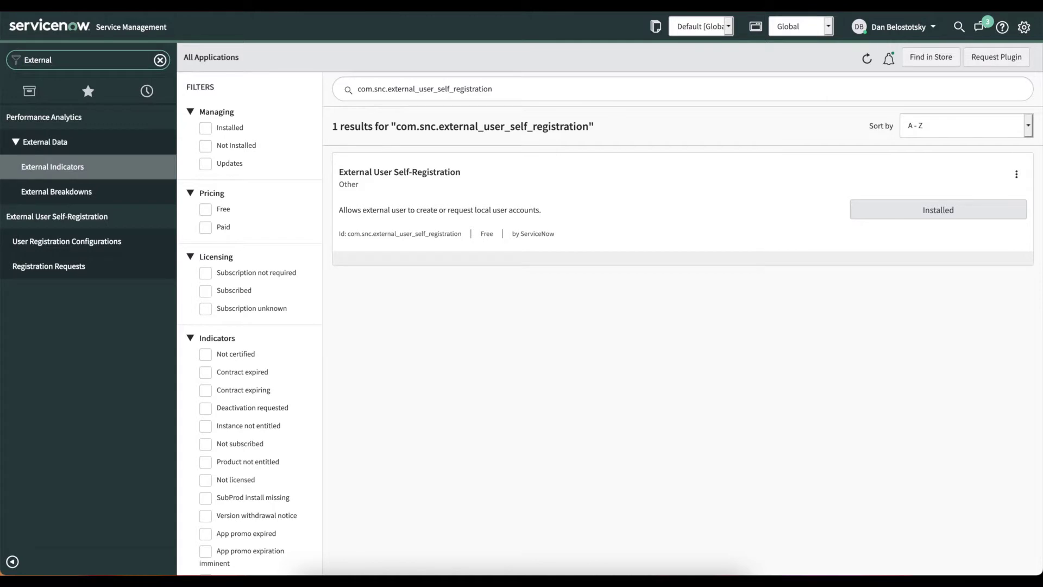
pyautogui.click(104, 249)
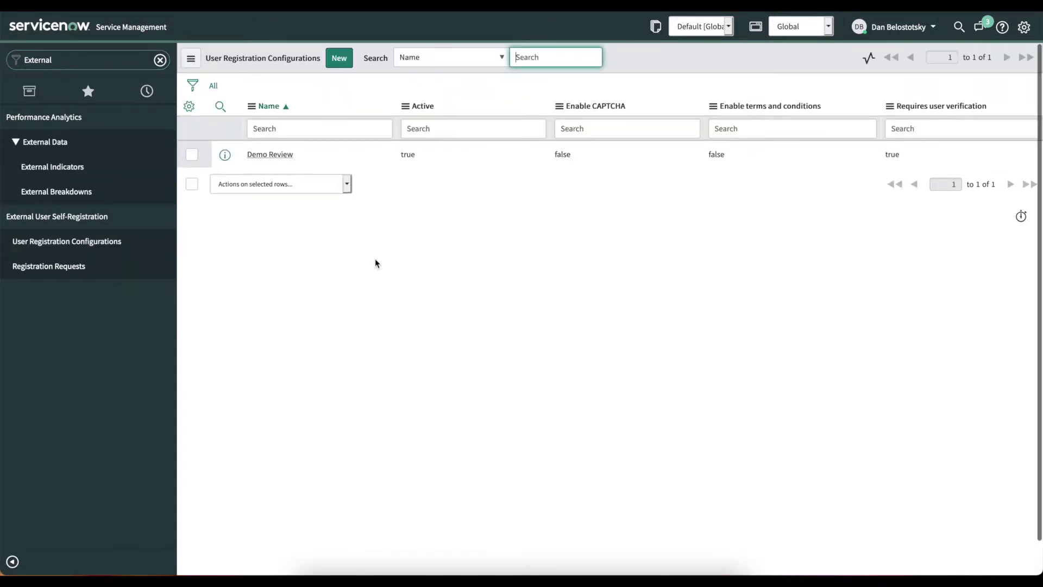
# Create a configuration named 'SP External Config' with terms and conditions off, and save it.
pyautogui.click(344, 62)
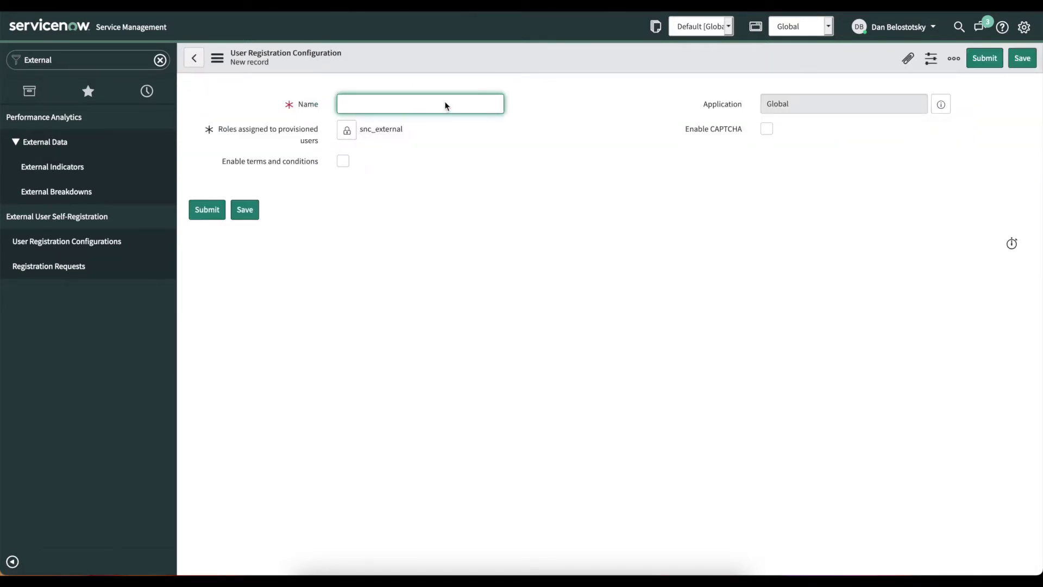
pyautogui.write('SP Externaal Config')
pyautogui.click(343, 161)
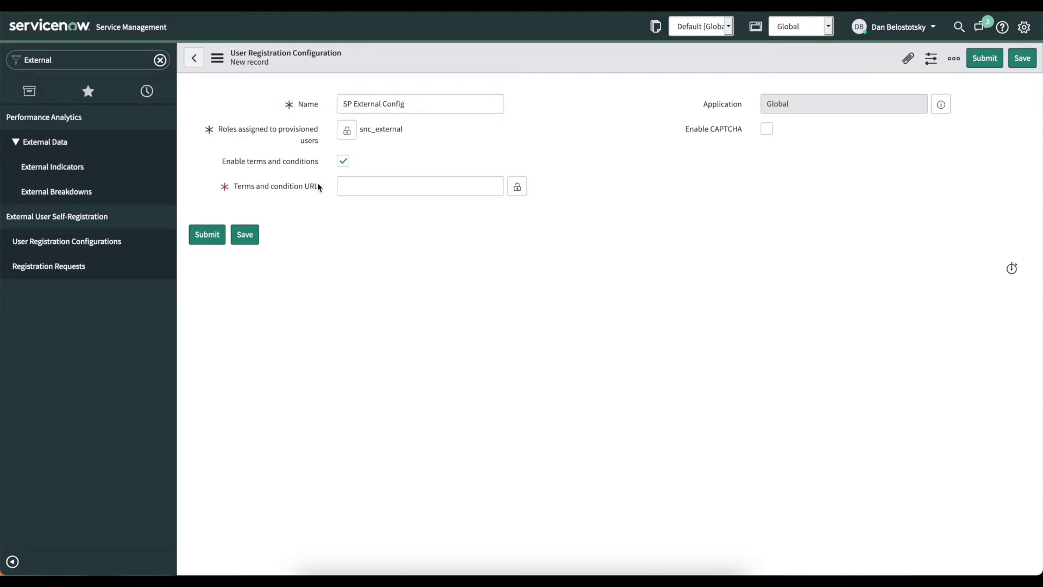
pyautogui.click(342, 161)
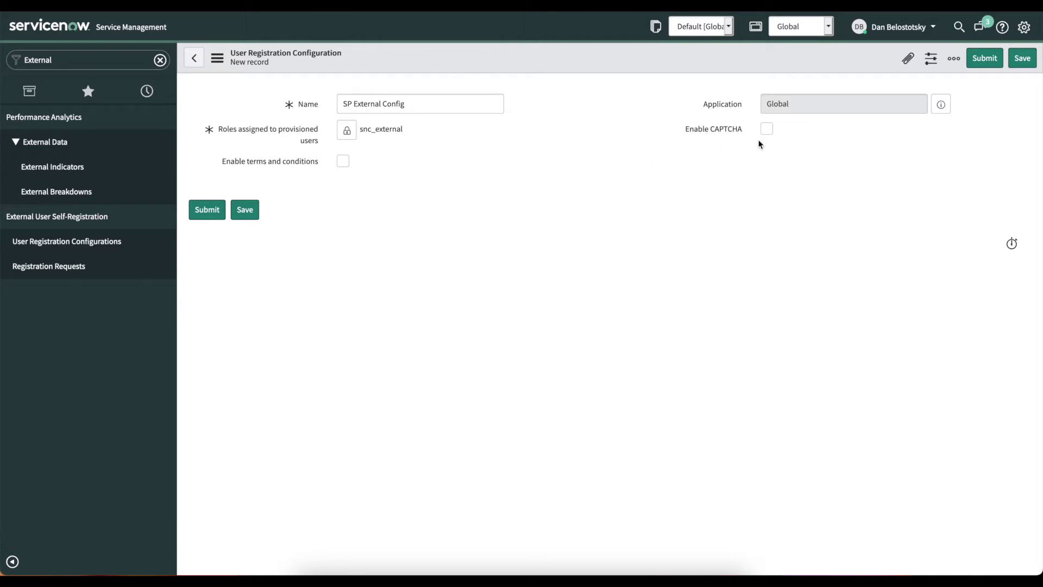
pyautogui.rightClick(509, 55)
pyautogui.click(511, 60)
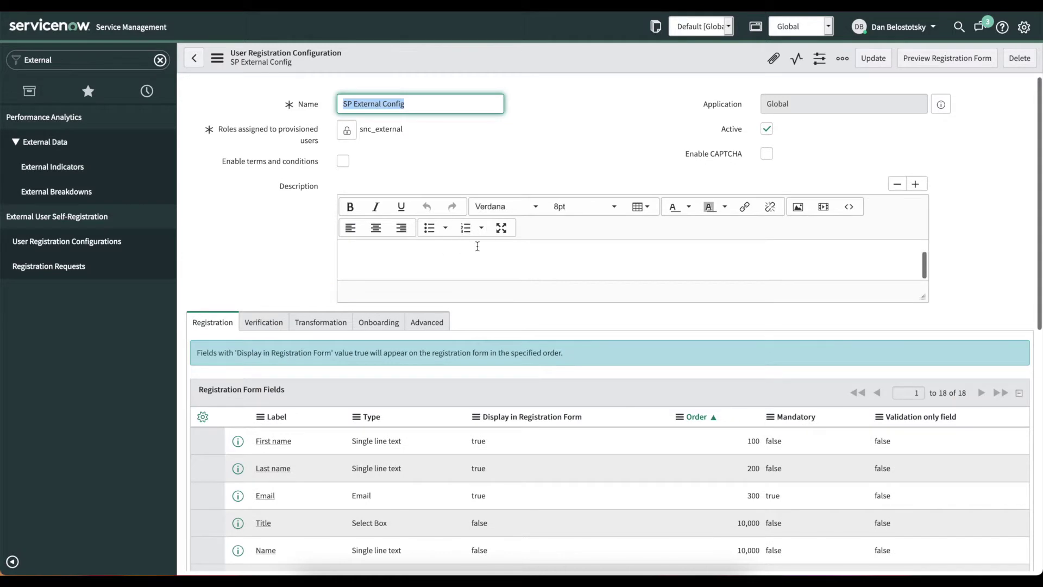
# Scroll through SP External Config's 18 registration form fields, then show its Verification settings.
pyautogui.scroll(-2, 313, 230)
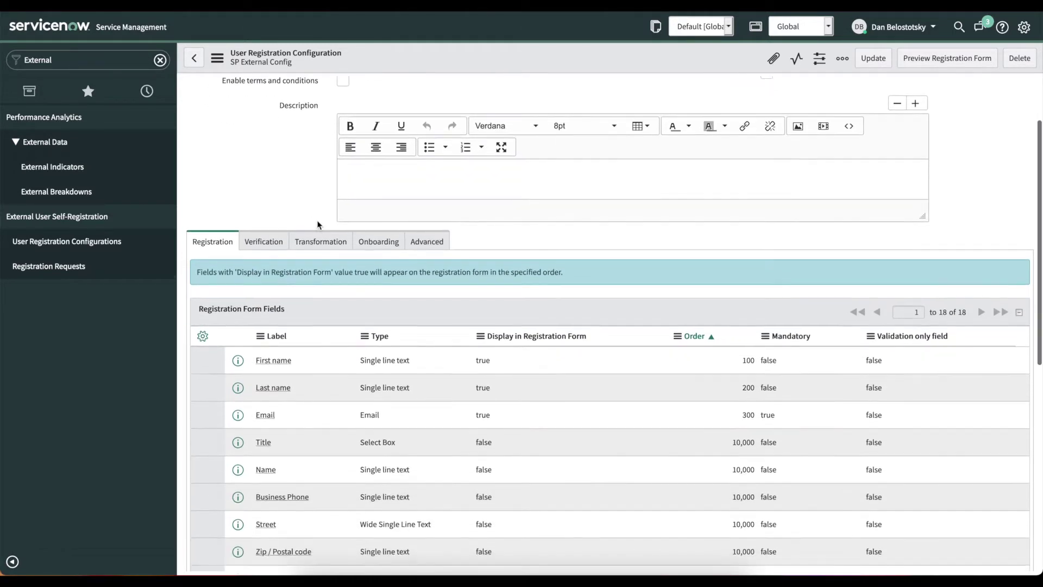
pyautogui.scroll(-3, 307, 195)
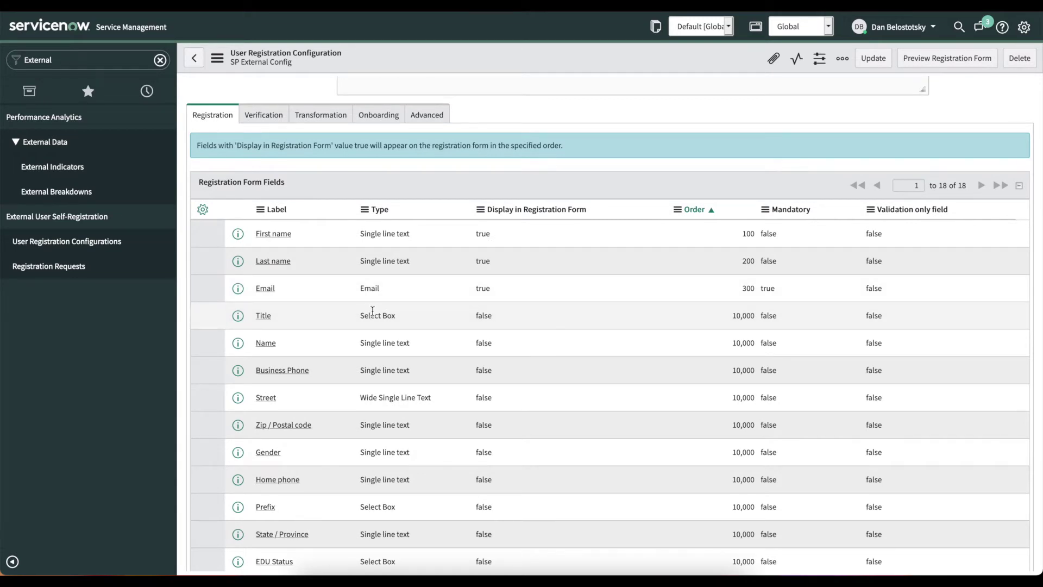
pyautogui.scroll(-1, 458, 295)
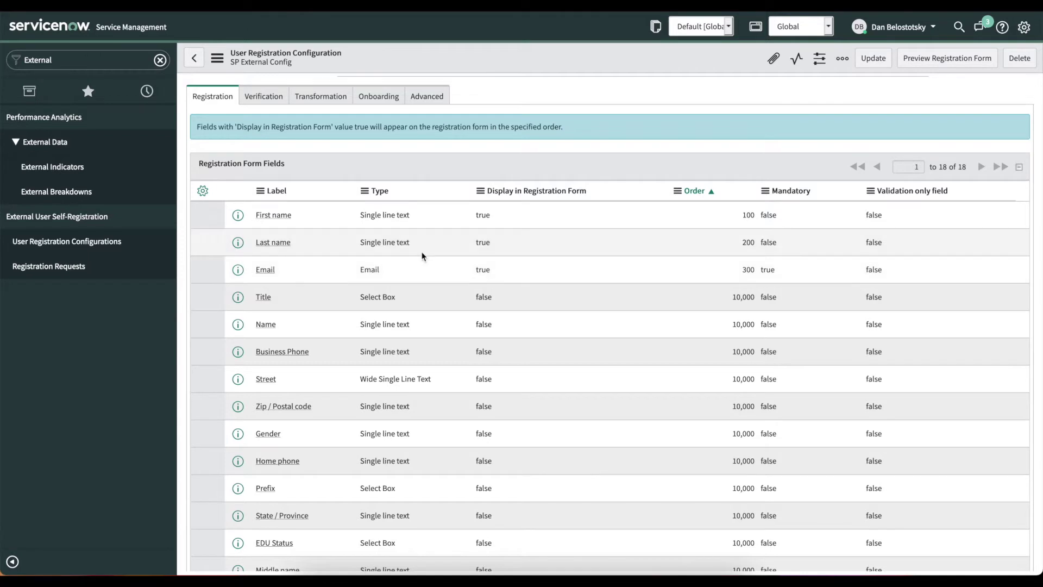
pyautogui.scroll(-2, 425, 274)
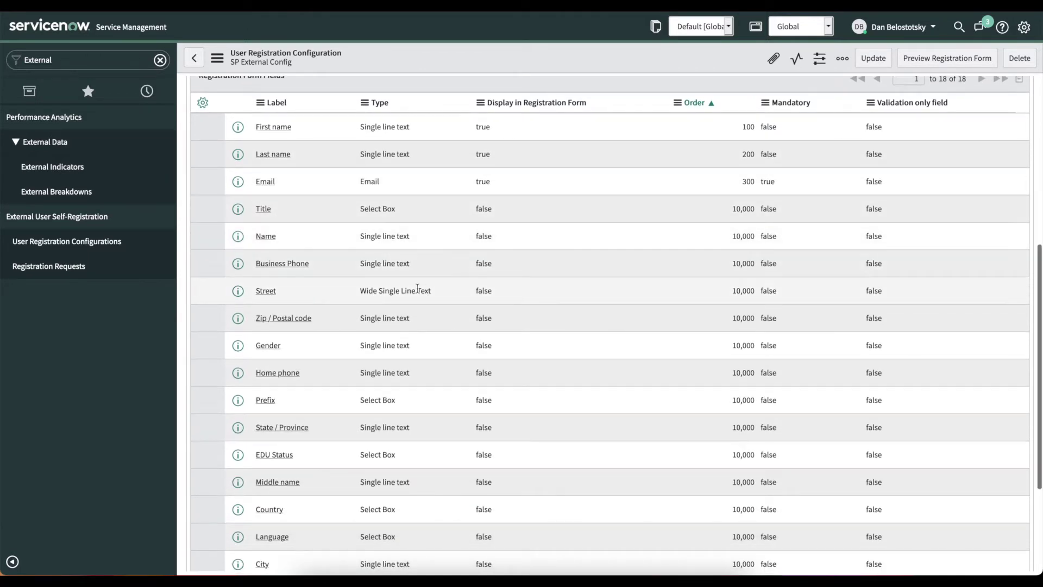
pyautogui.scroll(-3, 407, 303)
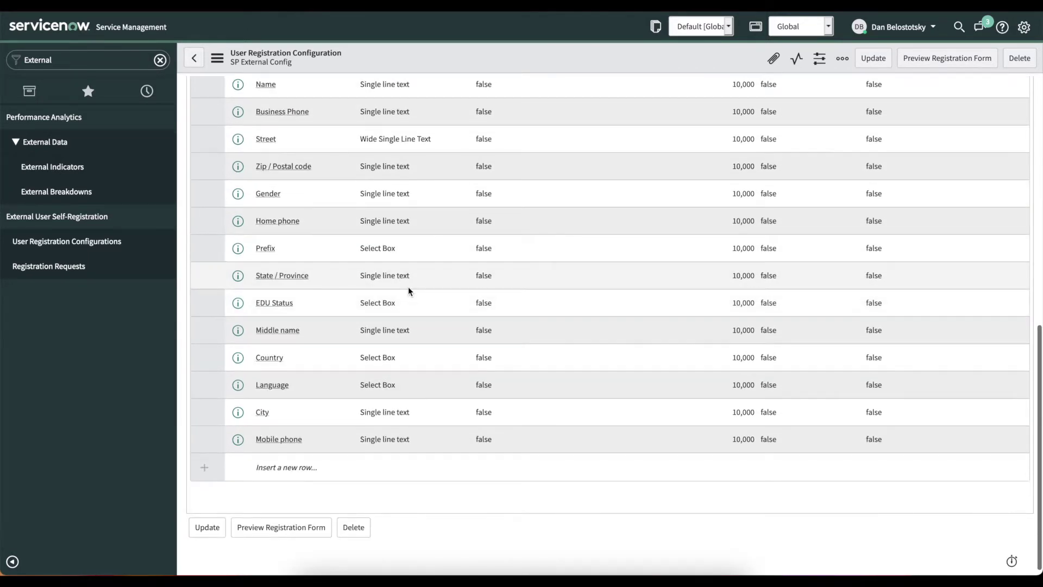
pyautogui.scroll(8, 325, 407)
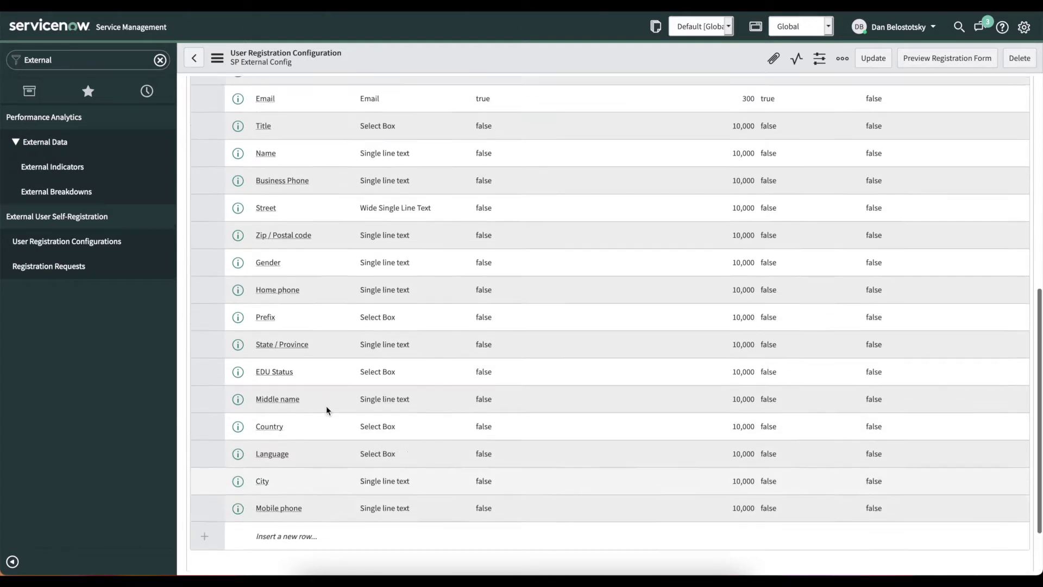
pyautogui.click(269, 293)
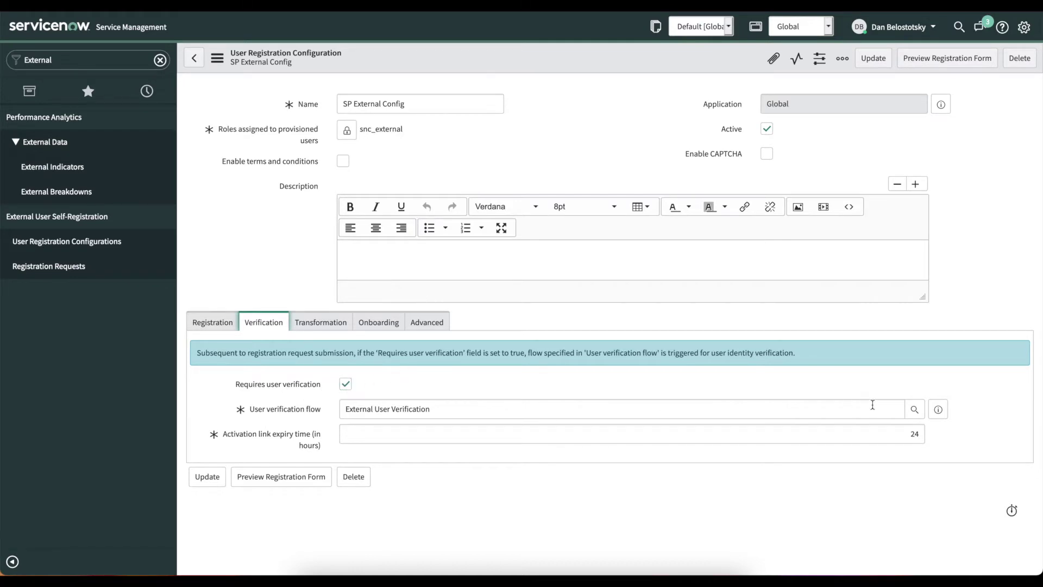
pyautogui.click(938, 409)
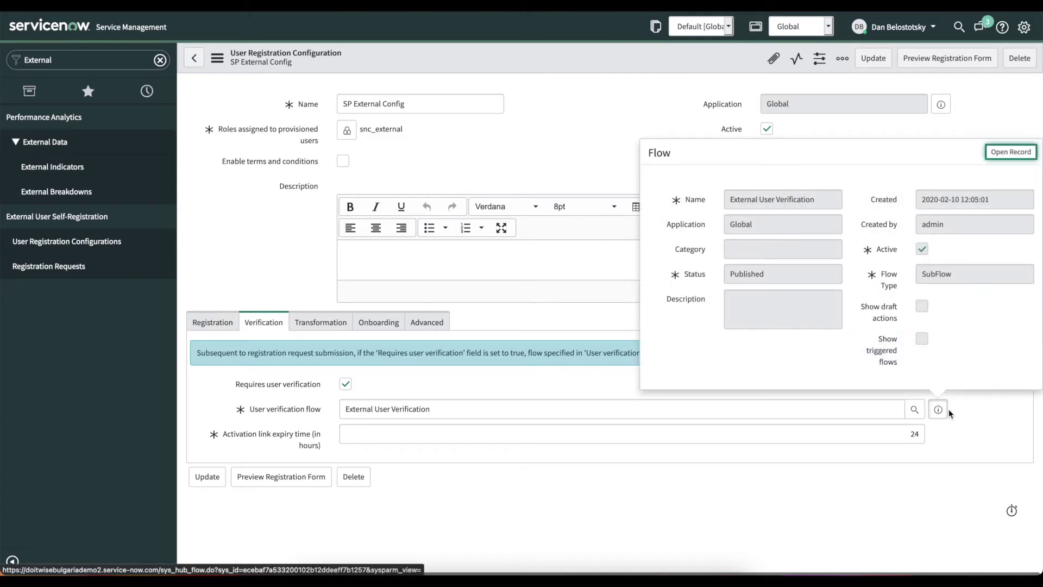
pyautogui.rightClick(1007, 152)
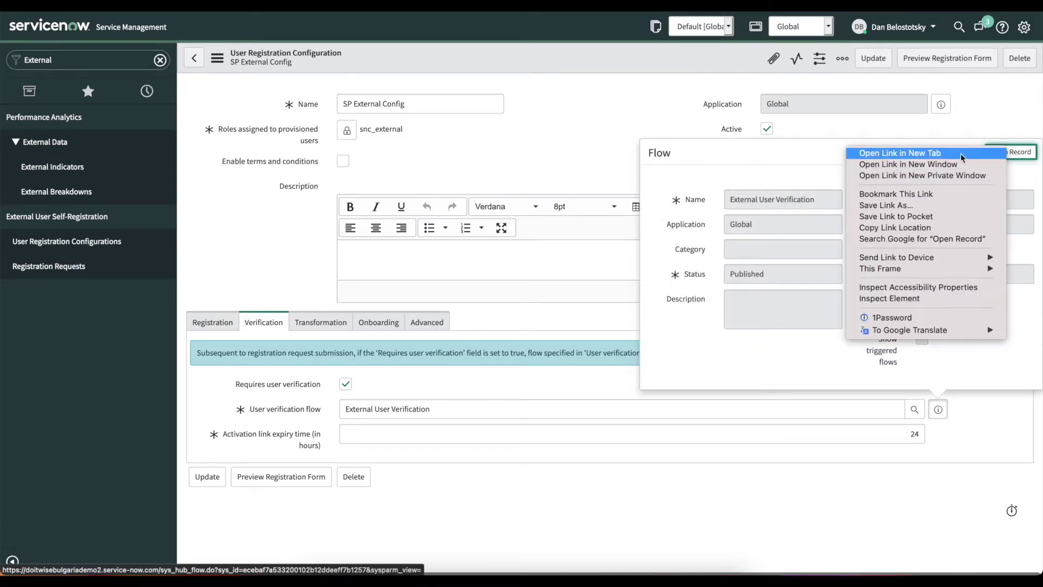
pyautogui.click(902, 153)
pyautogui.click(486, 5)
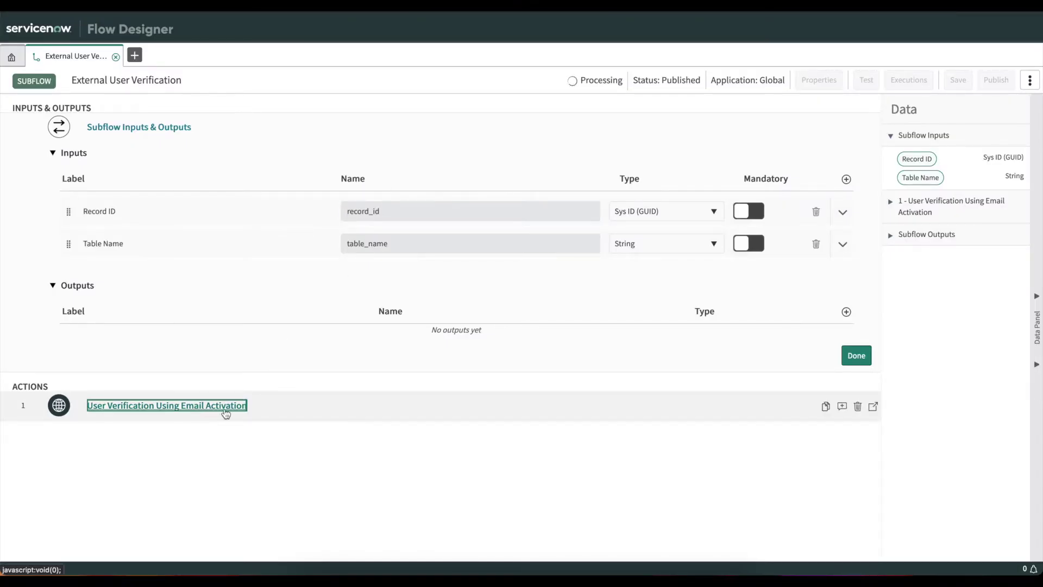
pyautogui.click(226, 411)
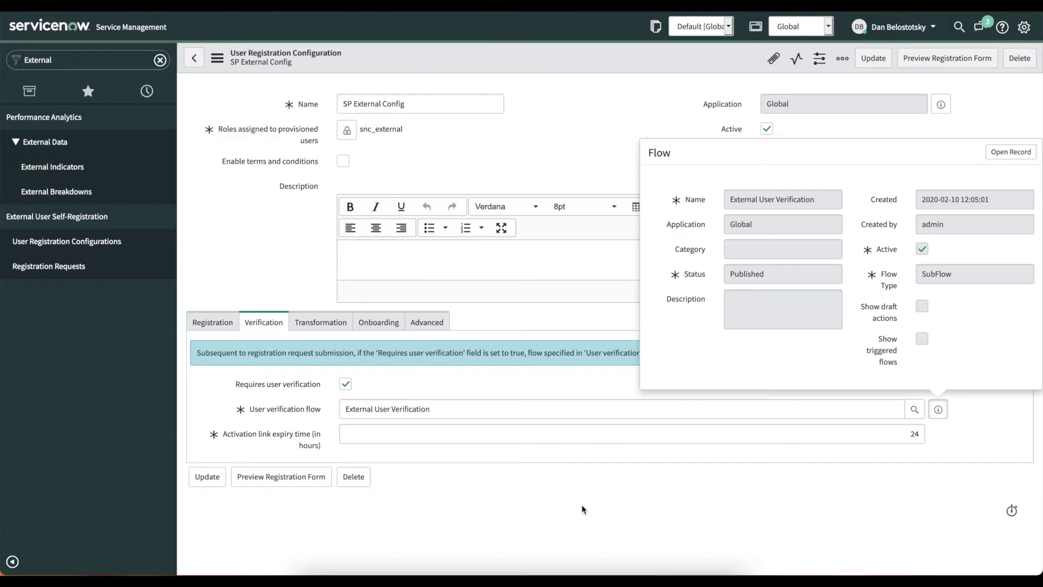
pyautogui.click(582, 510)
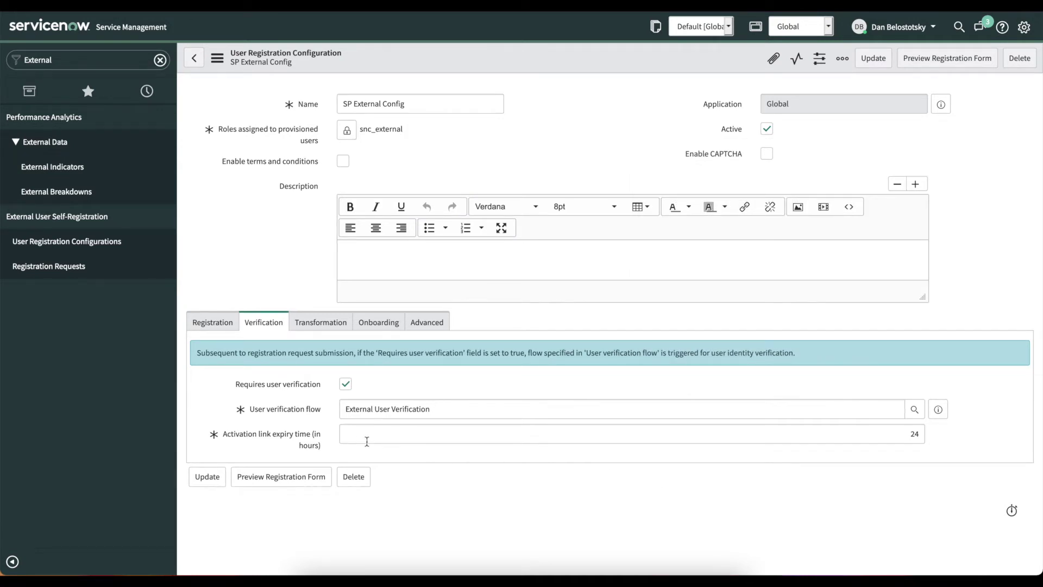
# Open the first transform map from the Transformation settings in a background tab.
pyautogui.doubleClick(913, 433)
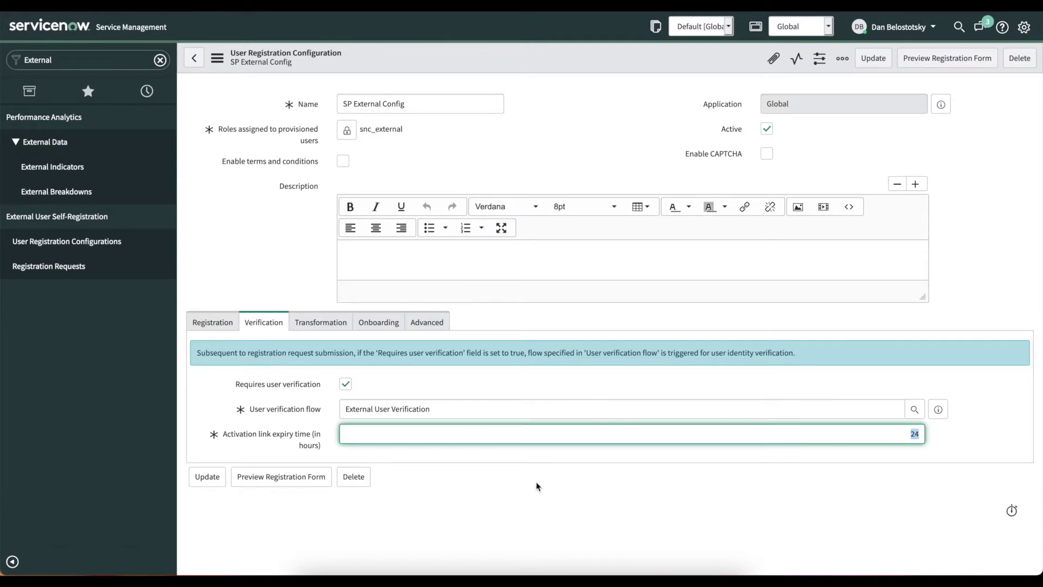
pyautogui.click(323, 322)
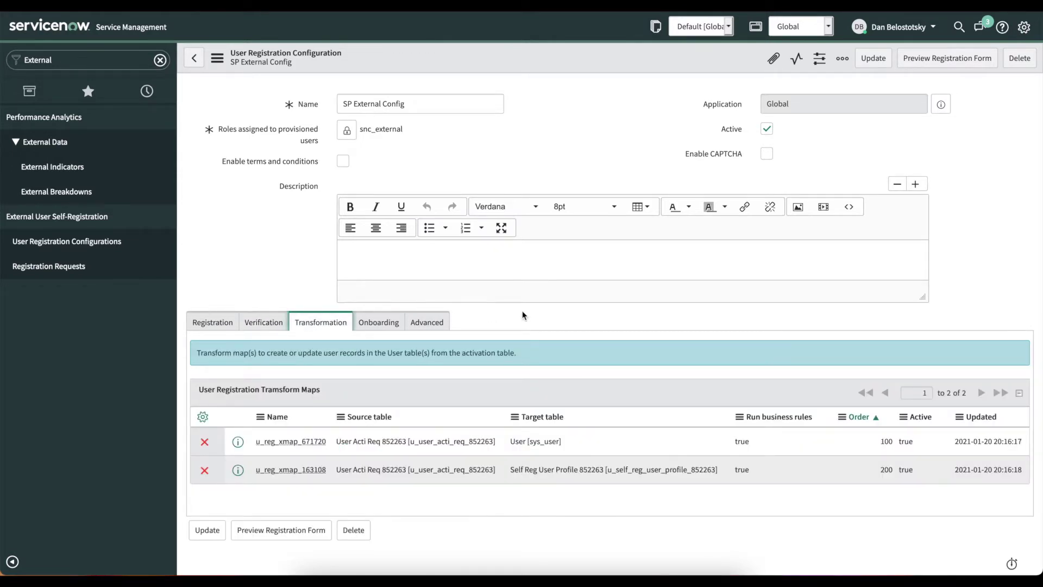
pyautogui.rightClick(238, 441)
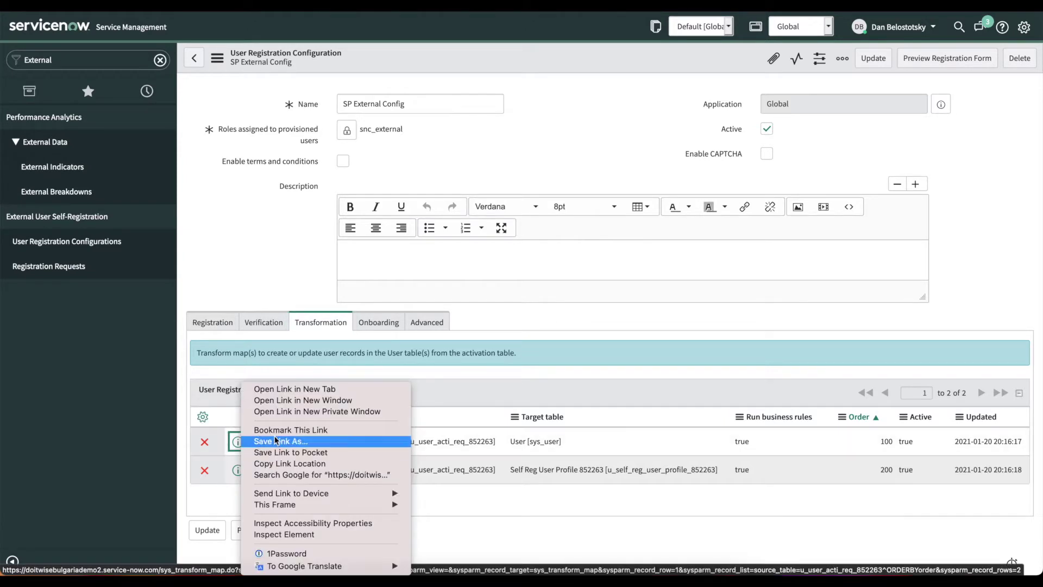
pyautogui.click(299, 390)
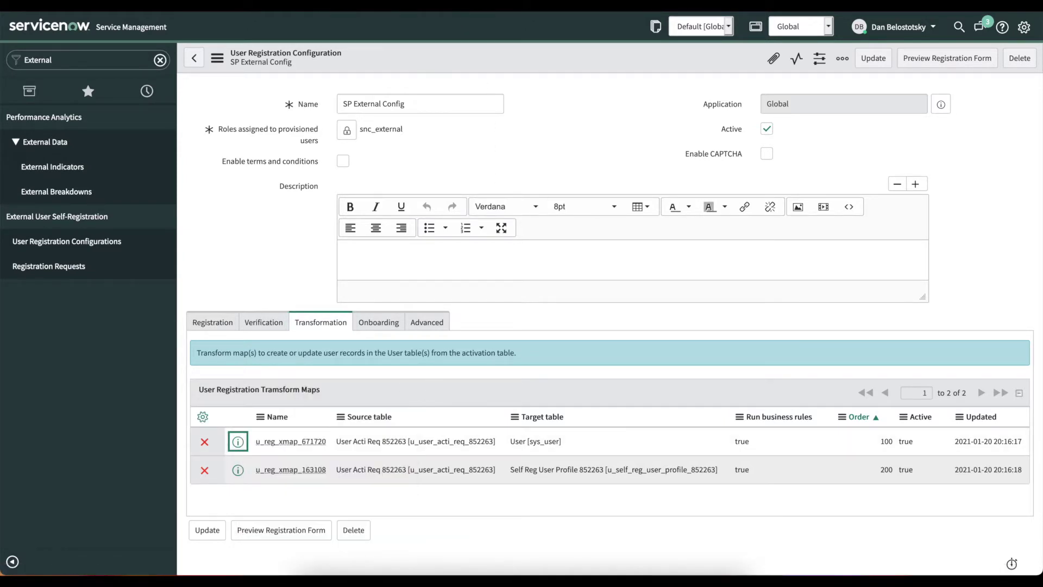
# Review transform map u_reg_xmap_671720's 20 field maps and scripts, then view the onboarding flow setting.
pyautogui.hotkey('ctrl', 'Tab')
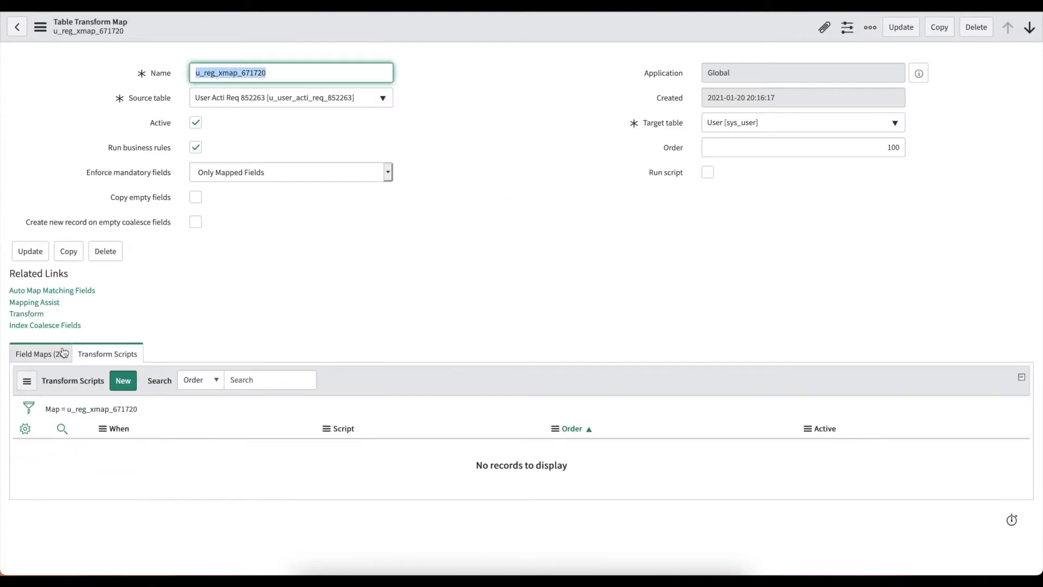
pyautogui.scroll(-5, 323, 269)
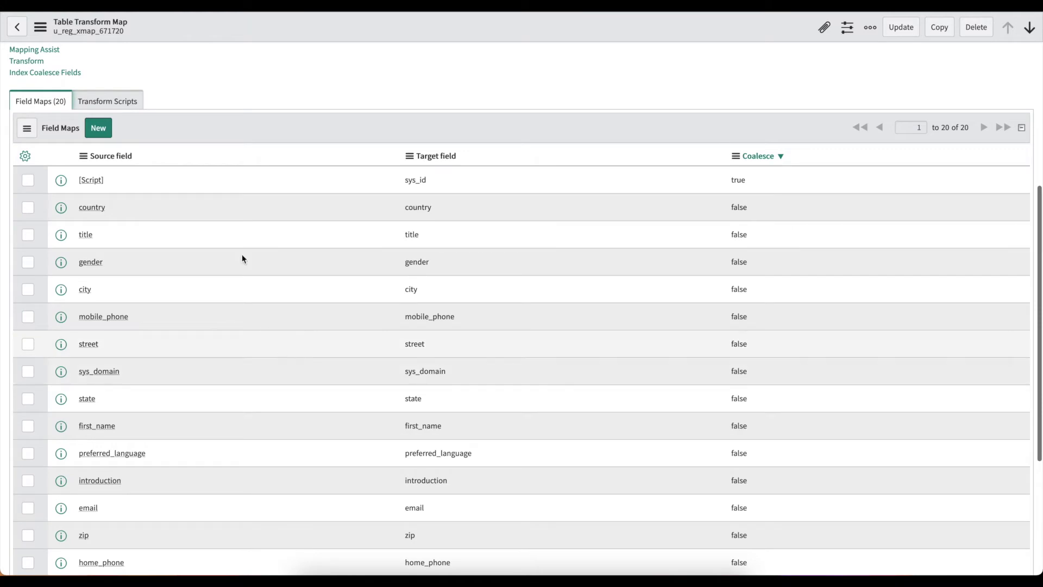
pyautogui.scroll(2, 246, 155)
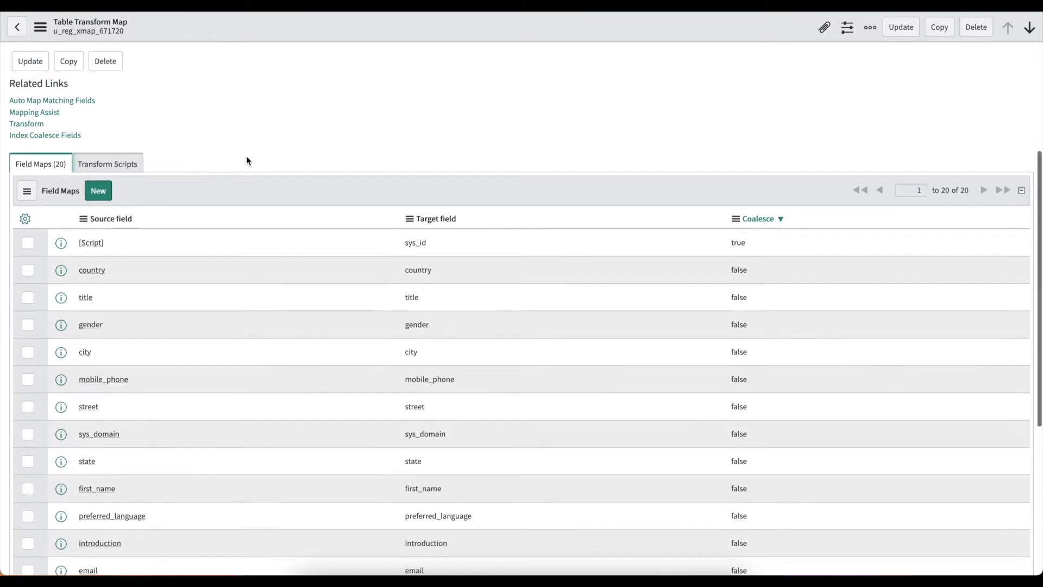
pyautogui.click(107, 172)
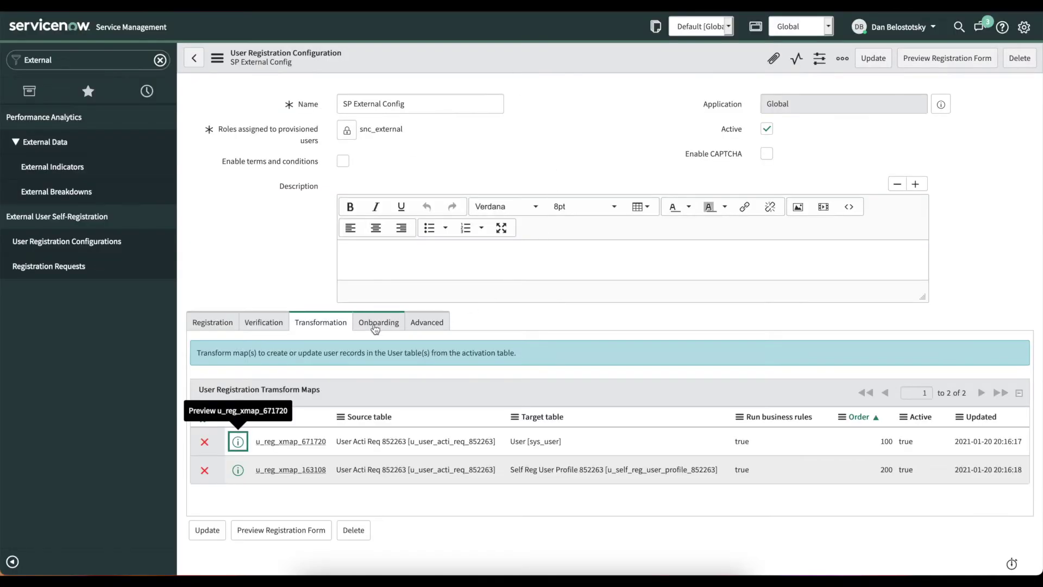
pyautogui.click(379, 322)
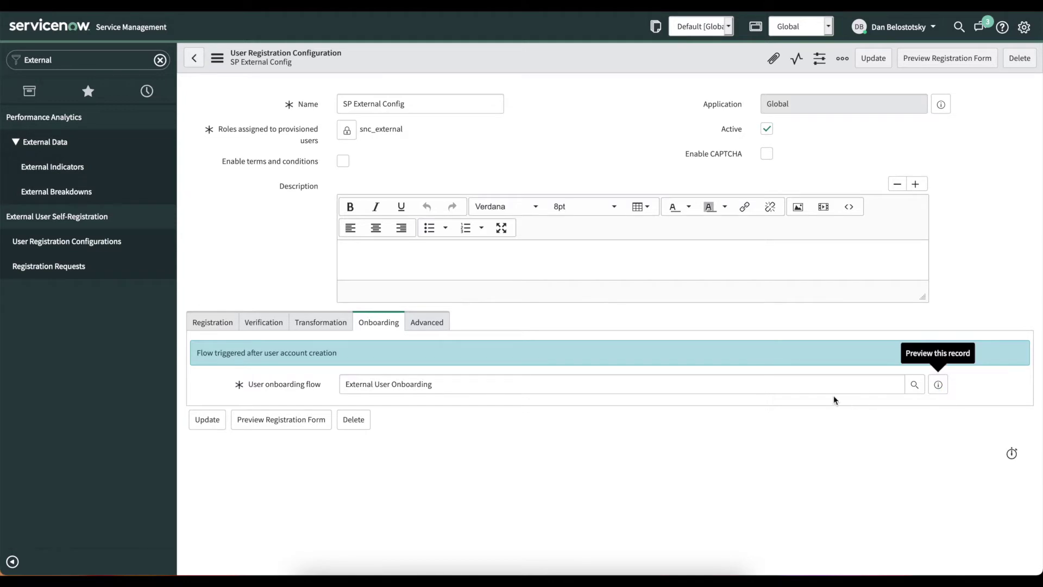
# Open the External User Onboarding flow in its own window.
pyautogui.rightClick(1004, 128)
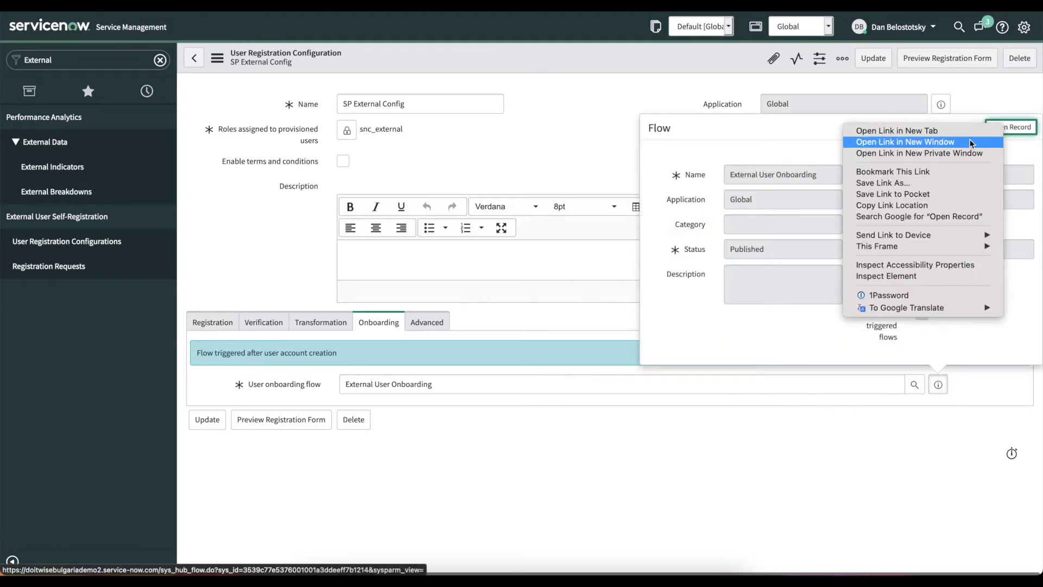
pyautogui.click(948, 133)
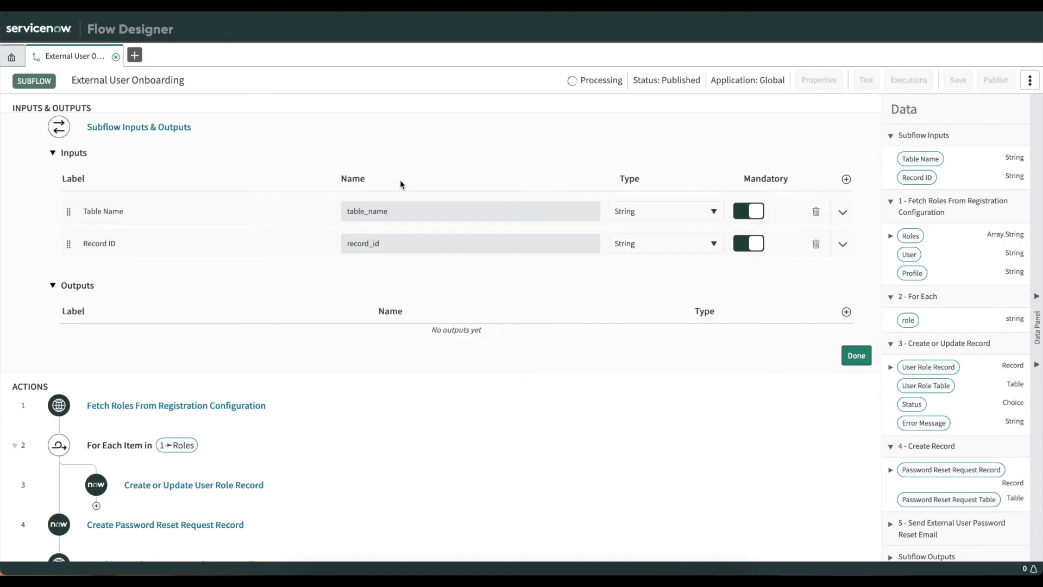
pyautogui.scroll(-2, 402, 180)
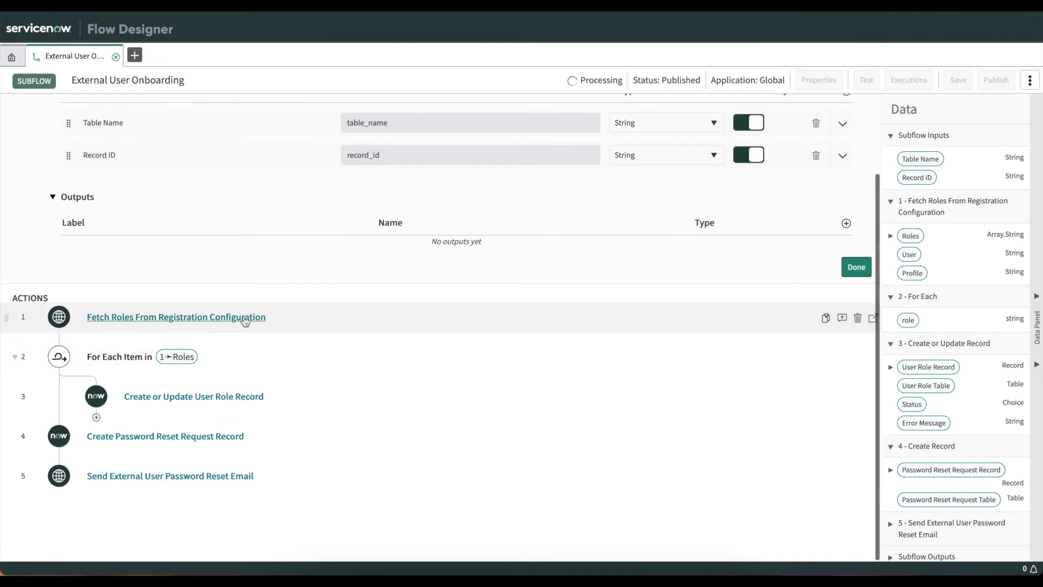
# Expand the Fetch Roles, User Role, Password Reset Request and Reset Email actions, then close the preview.
pyautogui.click(334, 328)
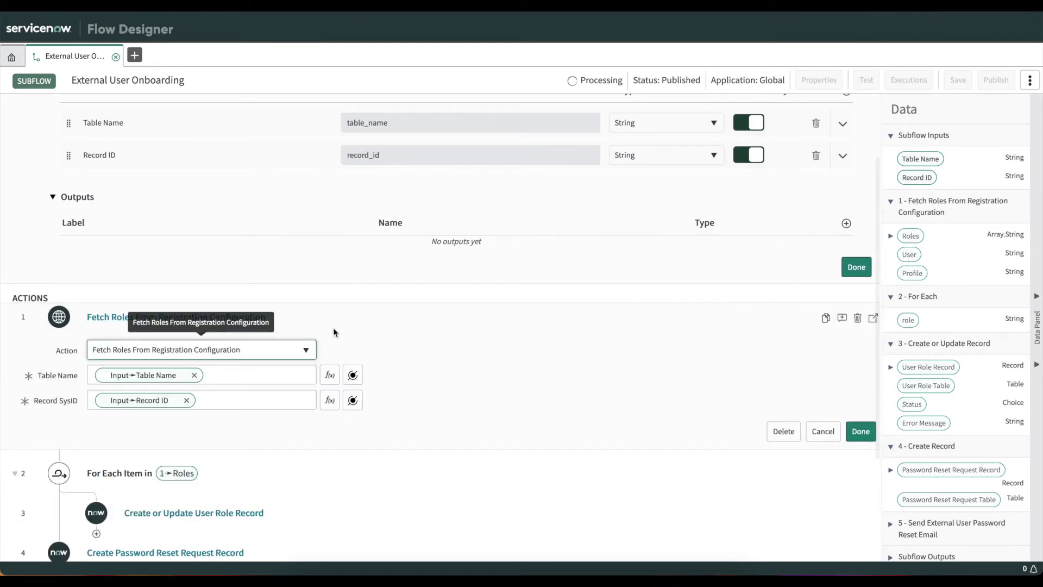
pyautogui.scroll(-3, 407, 285)
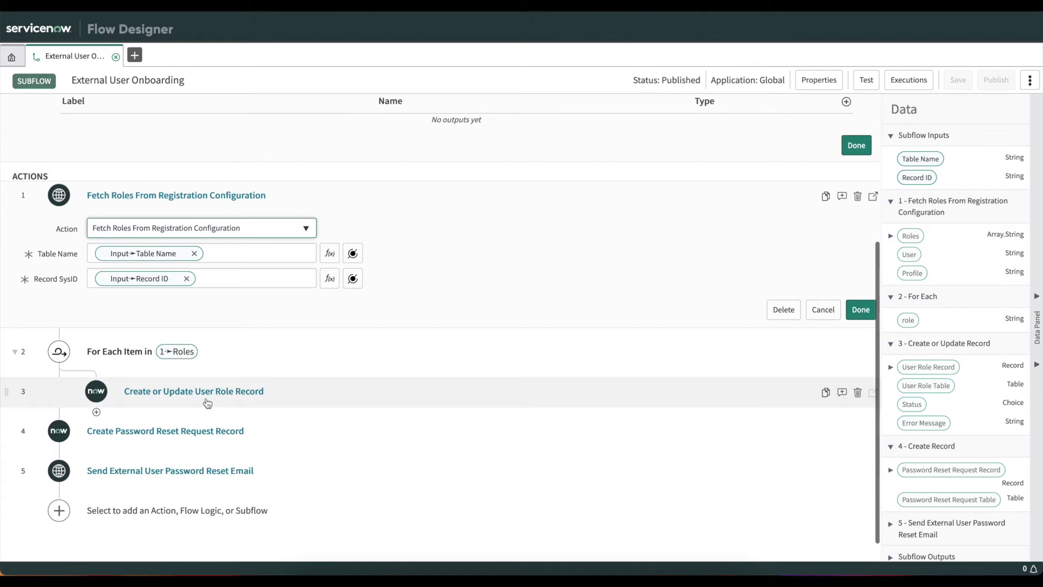
pyautogui.click(248, 393)
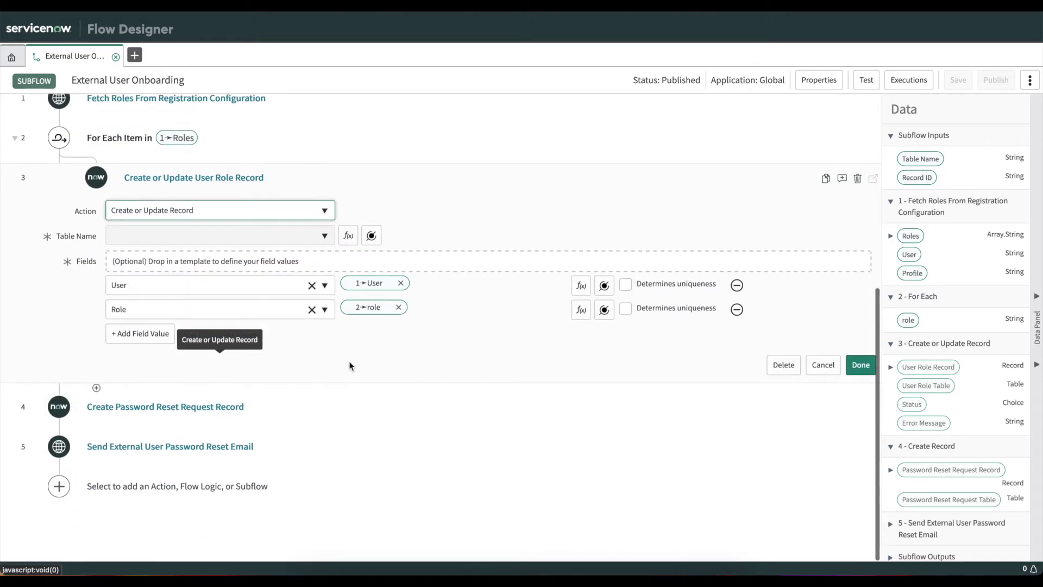
pyautogui.click(323, 405)
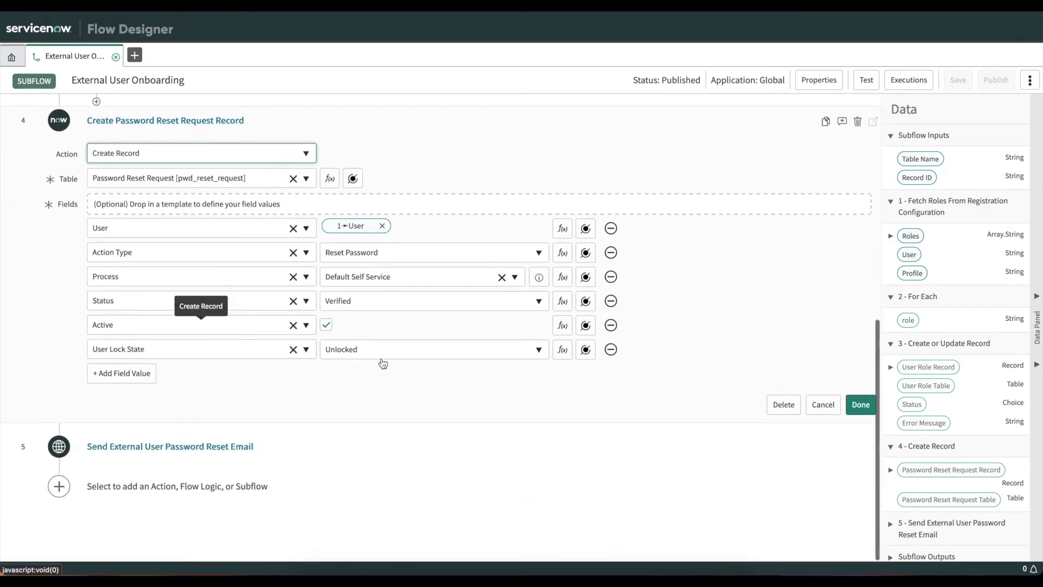
pyautogui.click(339, 444)
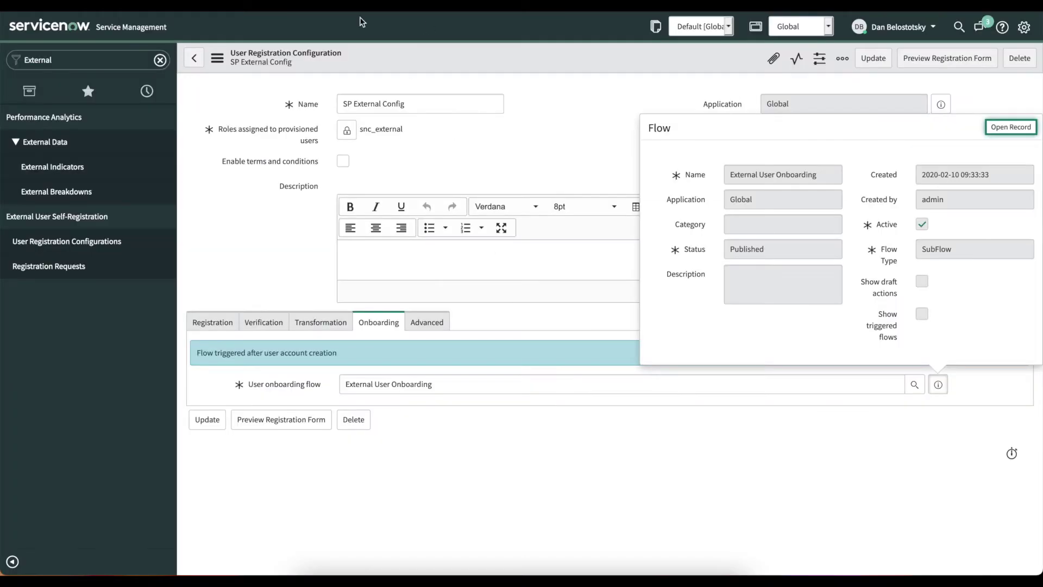
pyautogui.click(614, 473)
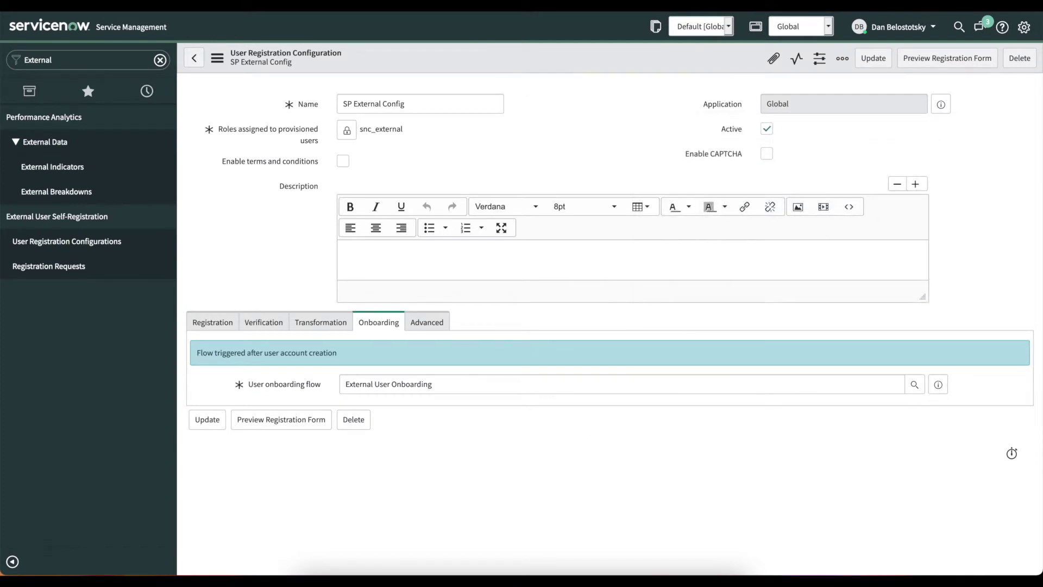
# Check the Advanced and Registration settings, save SP External Config, and filter the navigator by 'Portals'.
pyautogui.click(430, 321)
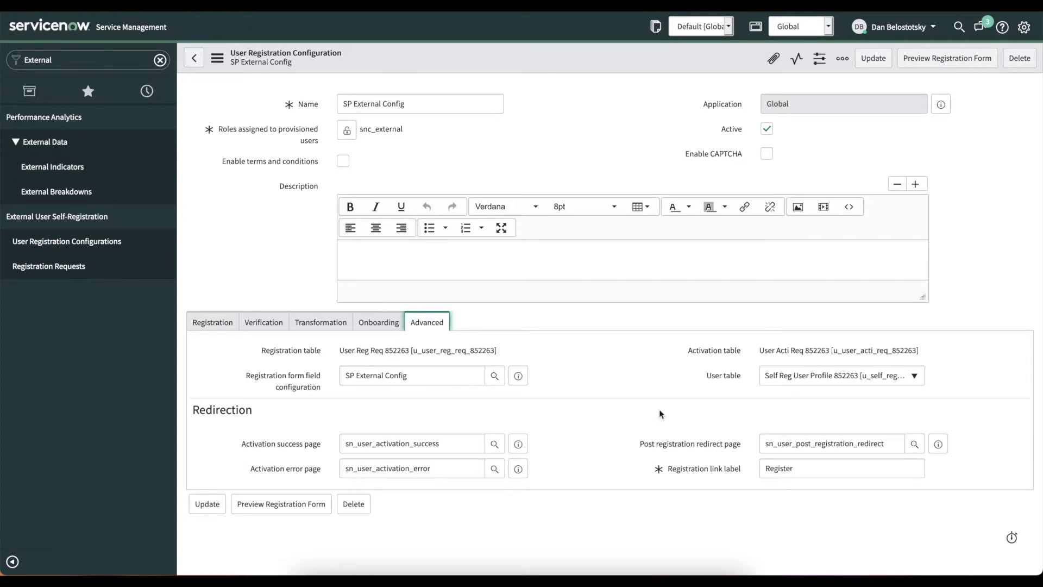
pyautogui.click(206, 325)
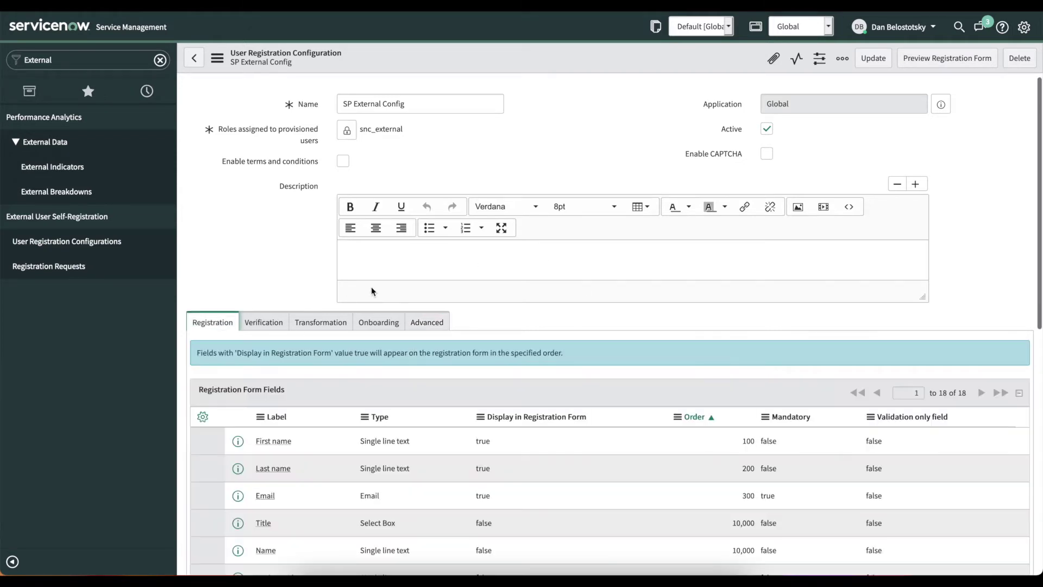
pyautogui.rightClick(546, 47)
pyautogui.click(558, 58)
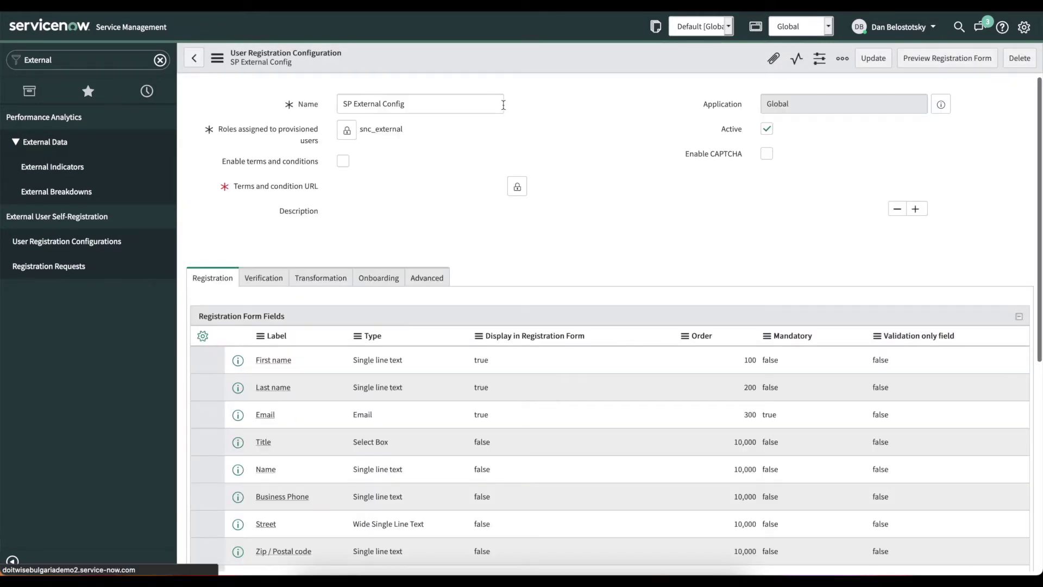
pyautogui.click(57, 59)
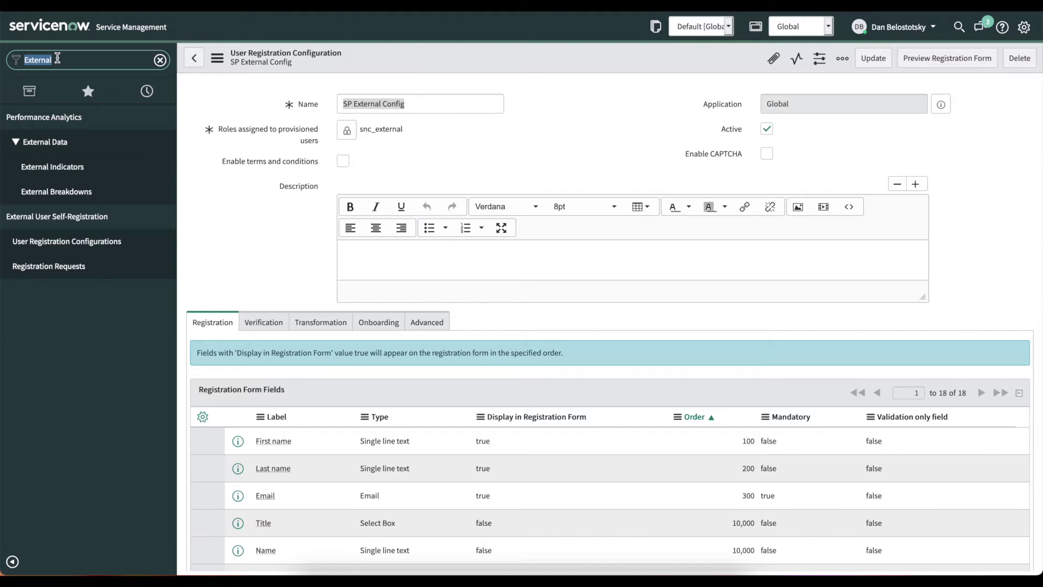
pyautogui.write('Portals')
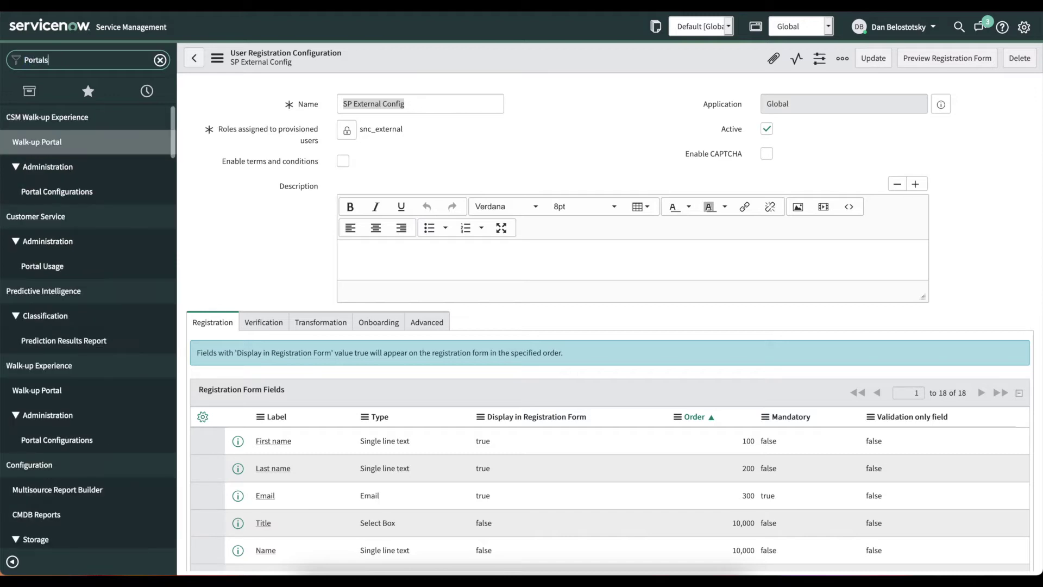
# Set the Service Portal (sp) external user registration configuration to SP External Config and save.
pyautogui.click(24, 142)
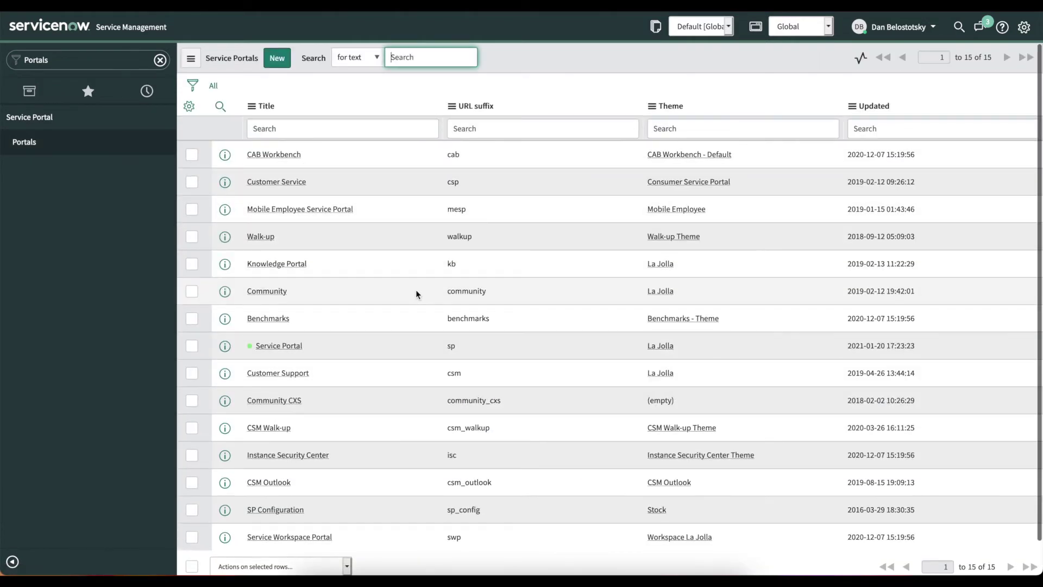
pyautogui.click(293, 346)
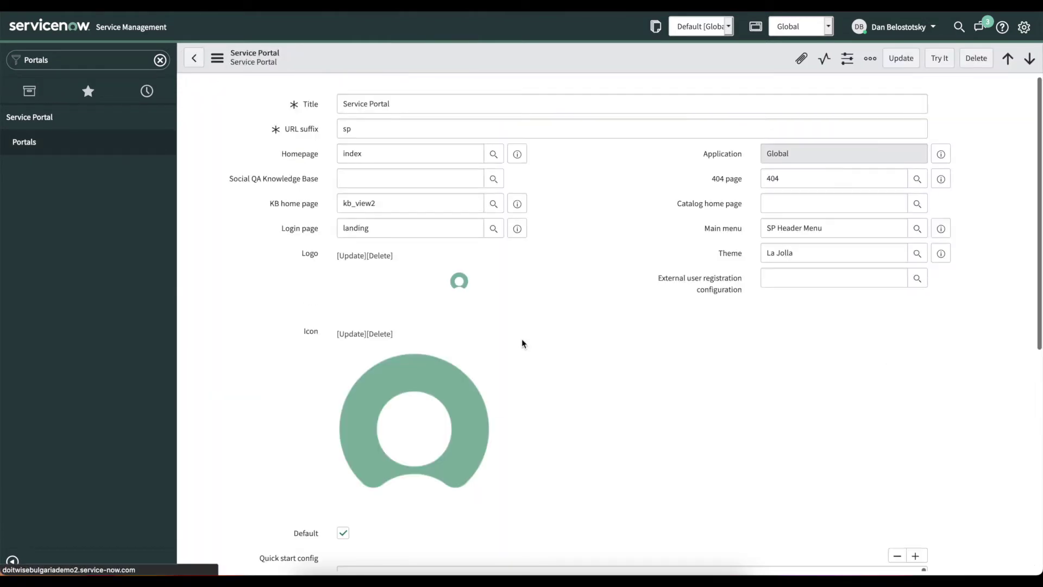
pyautogui.click(917, 278)
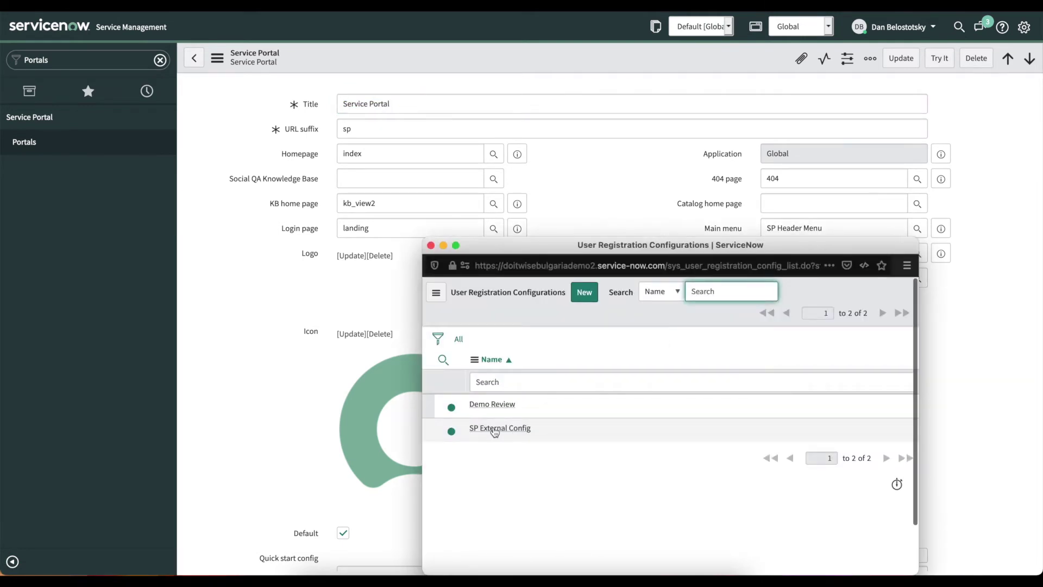
pyautogui.click(500, 431)
pyautogui.rightClick(629, 51)
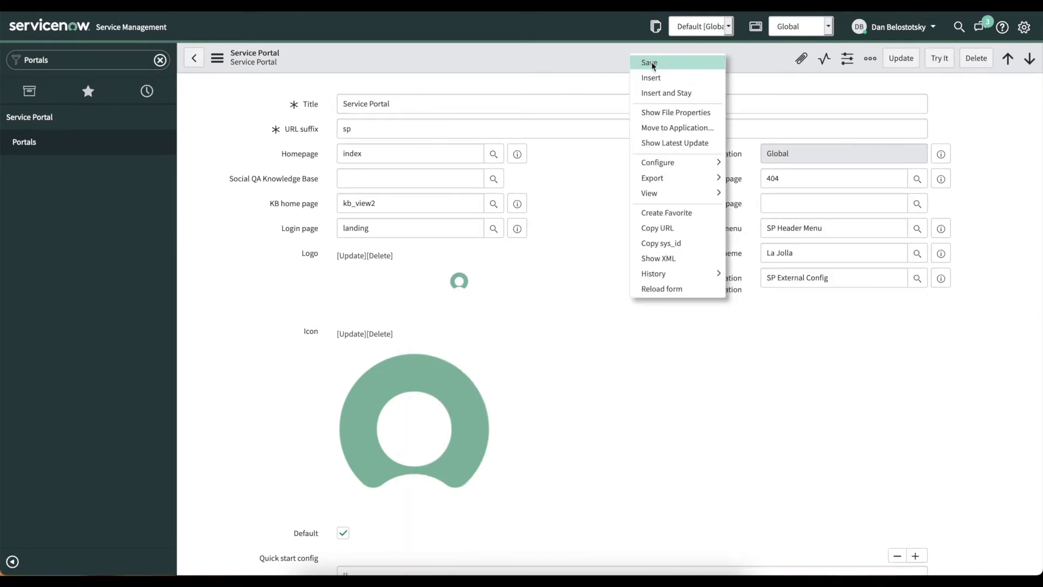
pyautogui.click(651, 62)
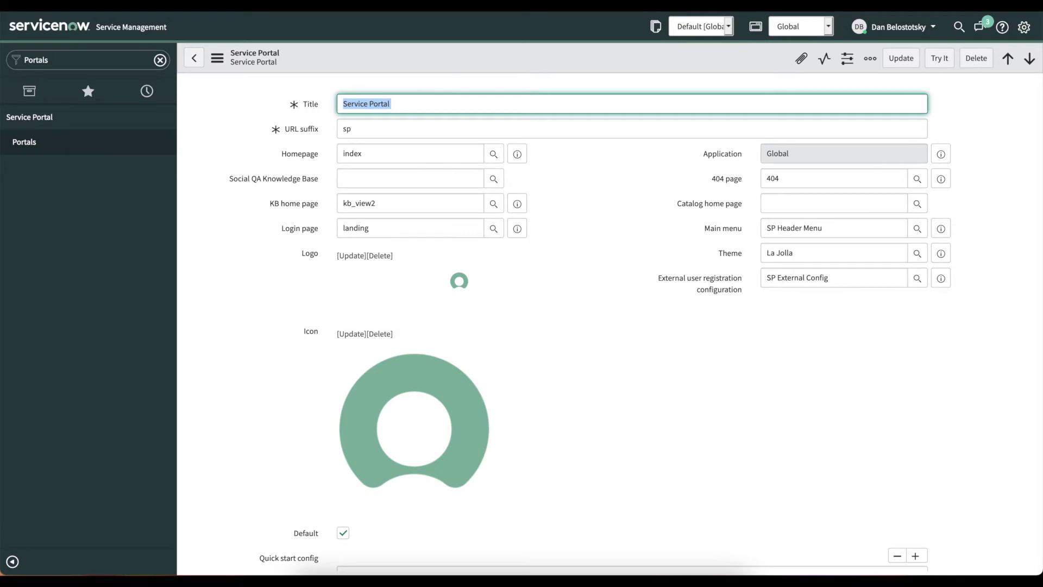
# Copy the instance address and open a new private browser window.
pyautogui.hotkey('ctrl', 'l')
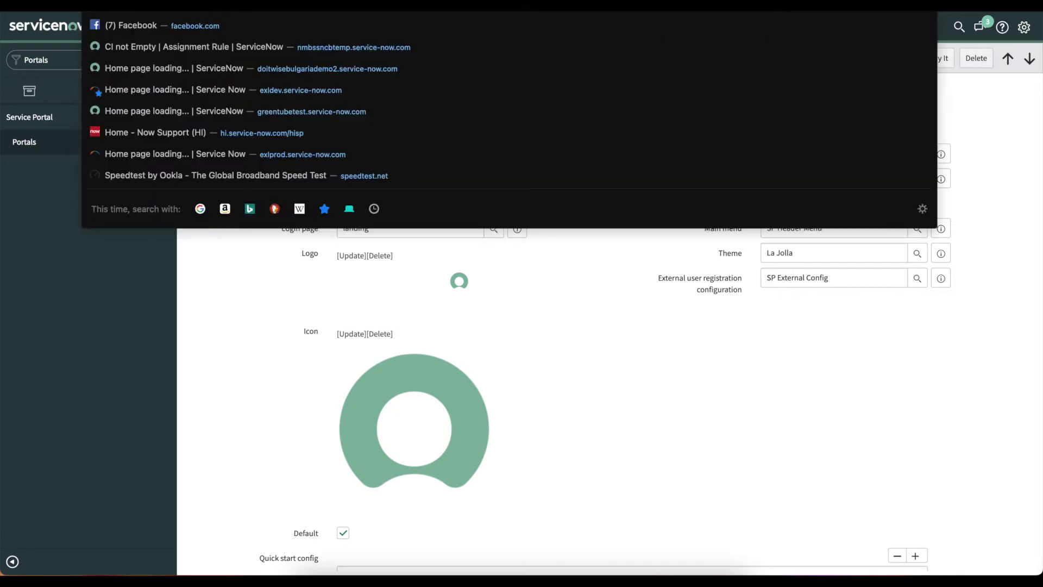
pyautogui.press('Escape')
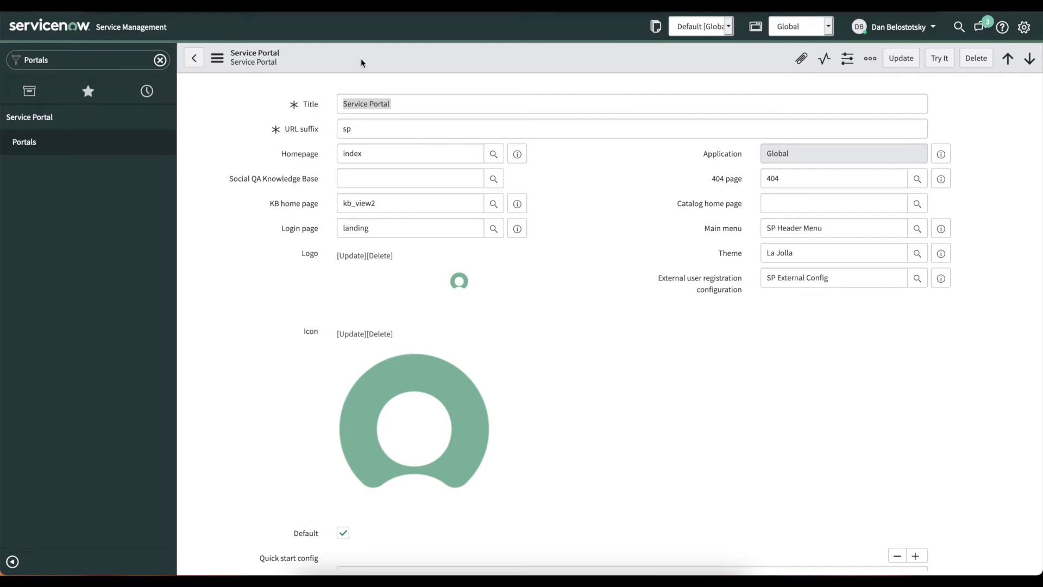
pyautogui.press('super+shift+p')
# Load the instance's /sp Service Portal in the private window and open the Register form.
pyautogui.write('https://doitwisebulgariademo2.service-now.com/')
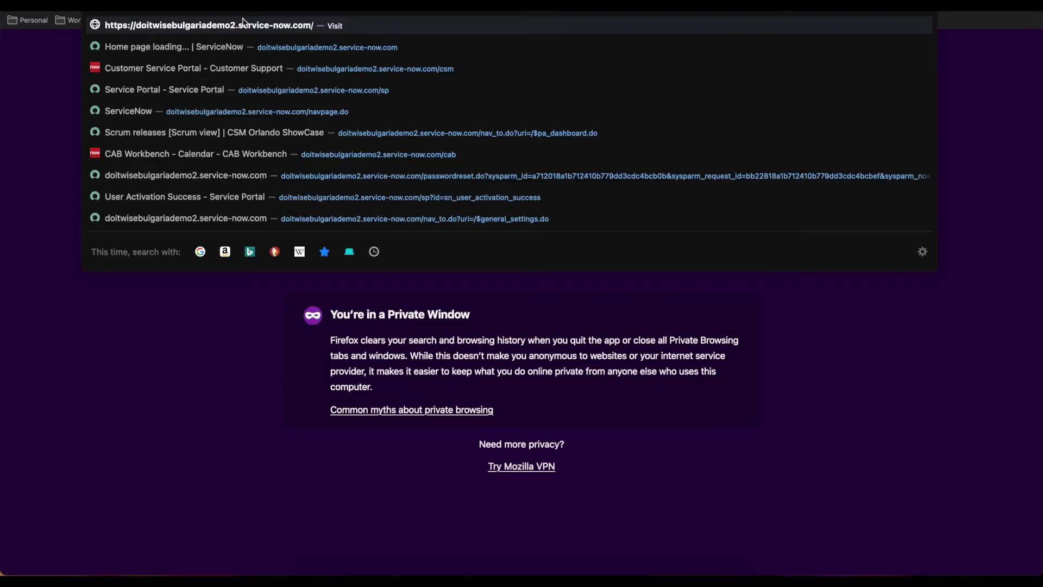
pyautogui.press('Return')
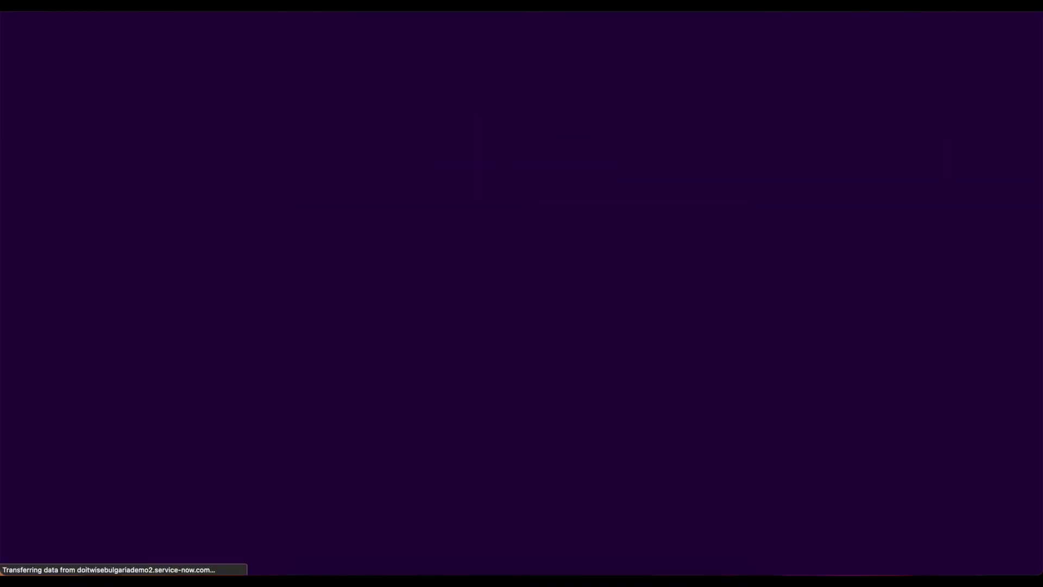
pyautogui.press('super+l')
pyautogui.write('https://doitwisebulgariademo2.service-now.com/sp')
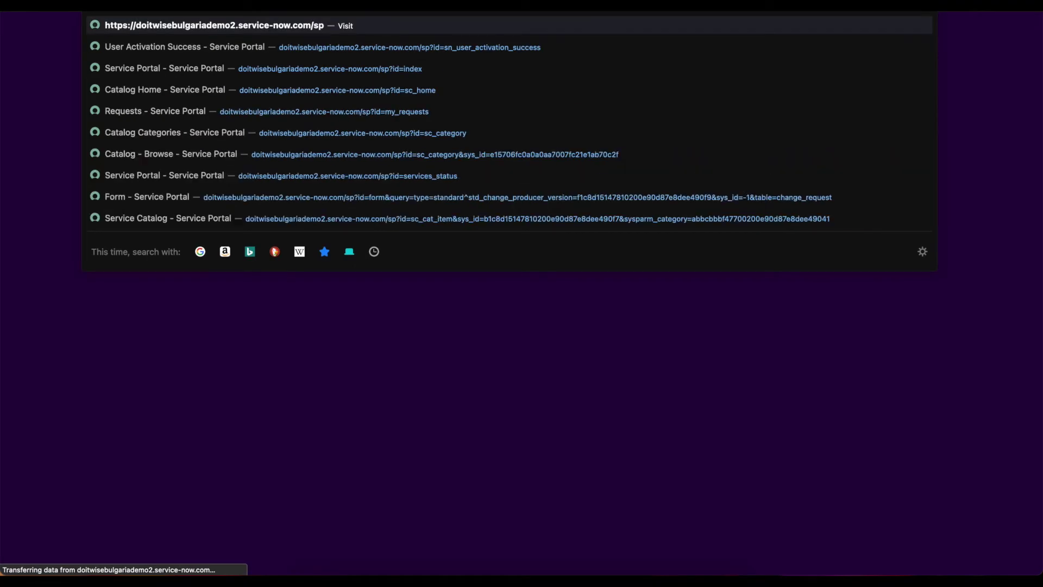
pyautogui.press('Return')
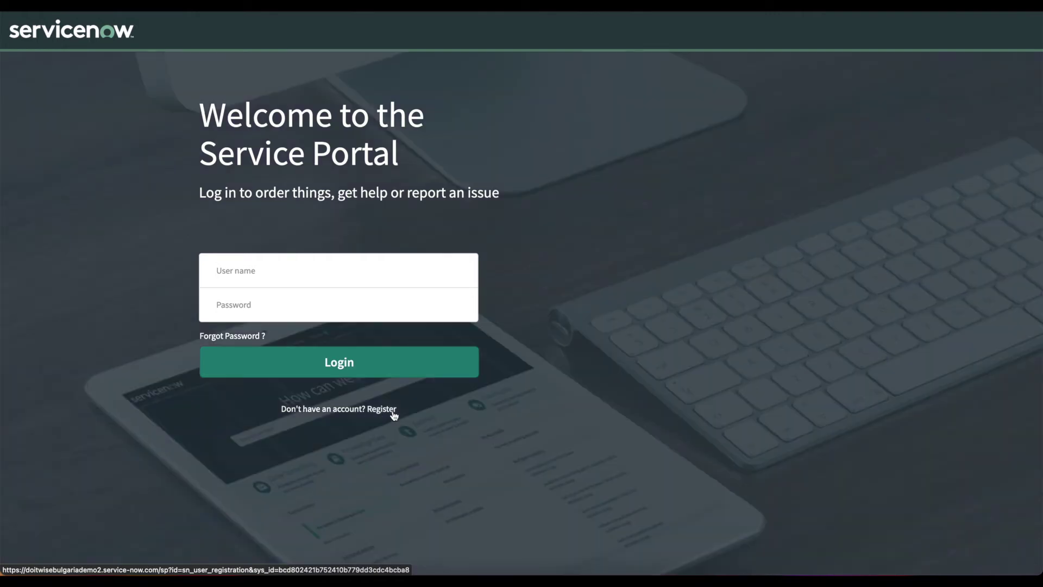
pyautogui.click(392, 412)
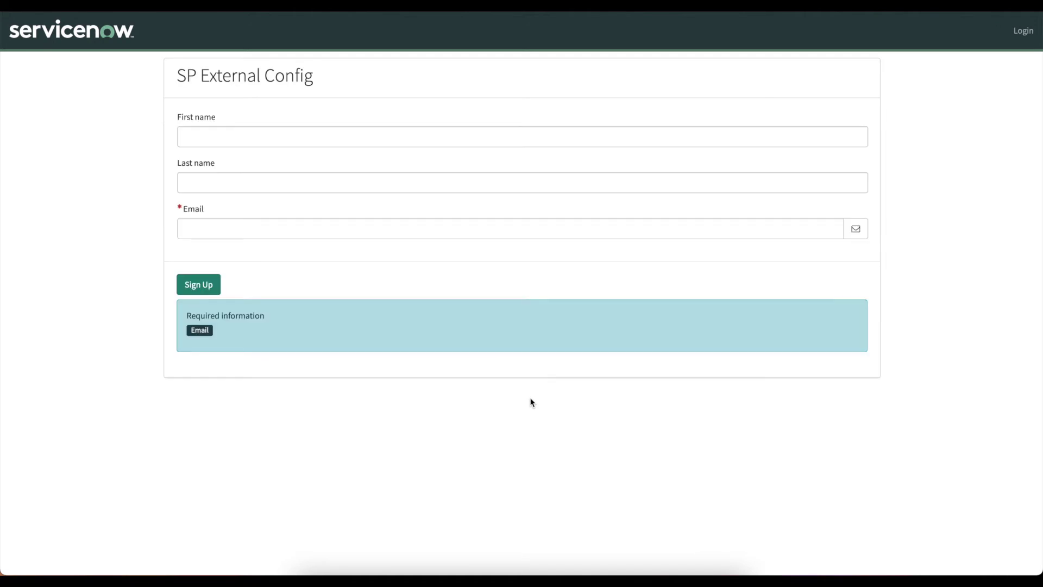
# Enter the test user's first name, last name and e-mail, fix the e-mail typo, and sign up.
pyautogui.click(236, 139)
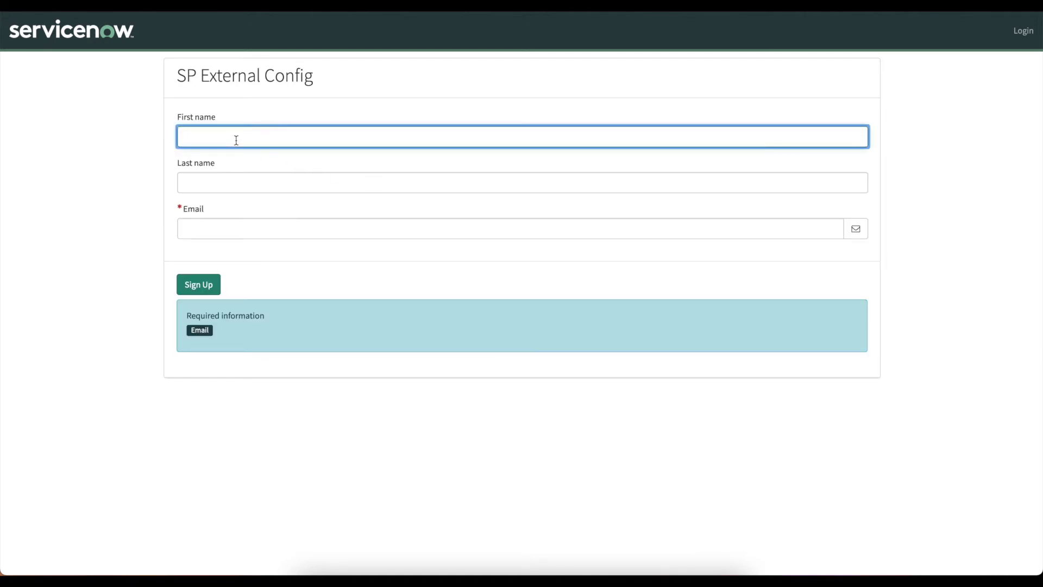
pyautogui.write('Demo')
pyautogui.click(211, 178)
pyautogui.write('Test')
pyautogui.click(236, 226)
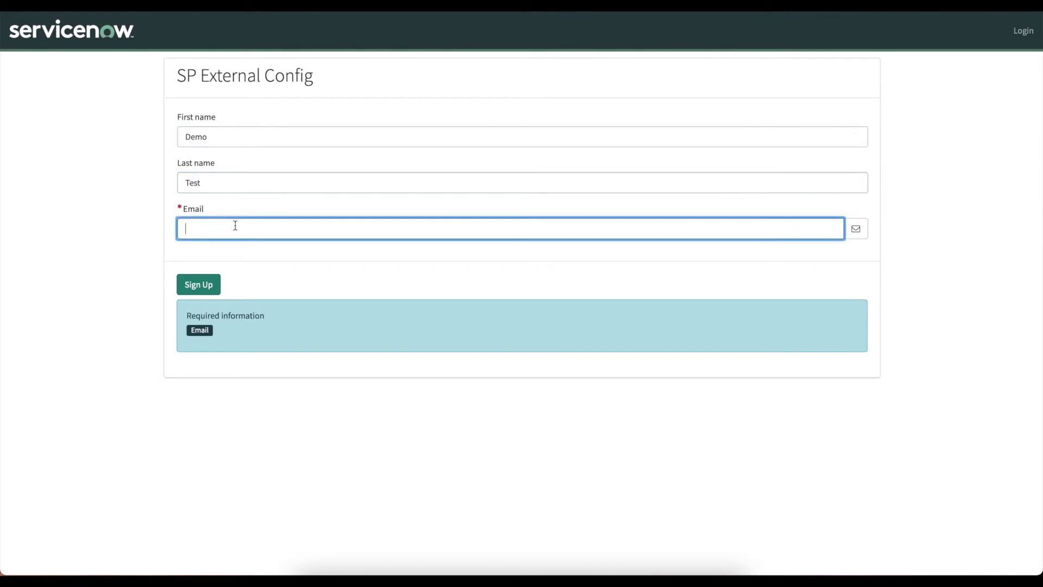
pyautogui.write('demo.te')
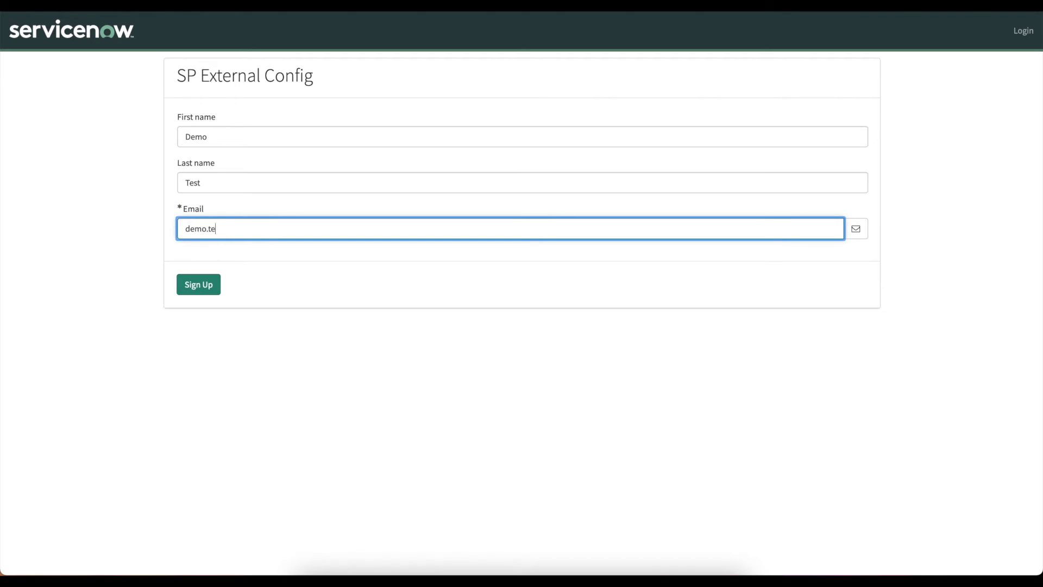
pyautogui.write('st@example,co')
pyautogui.press('BackSpace')
pyautogui.click(199, 285)
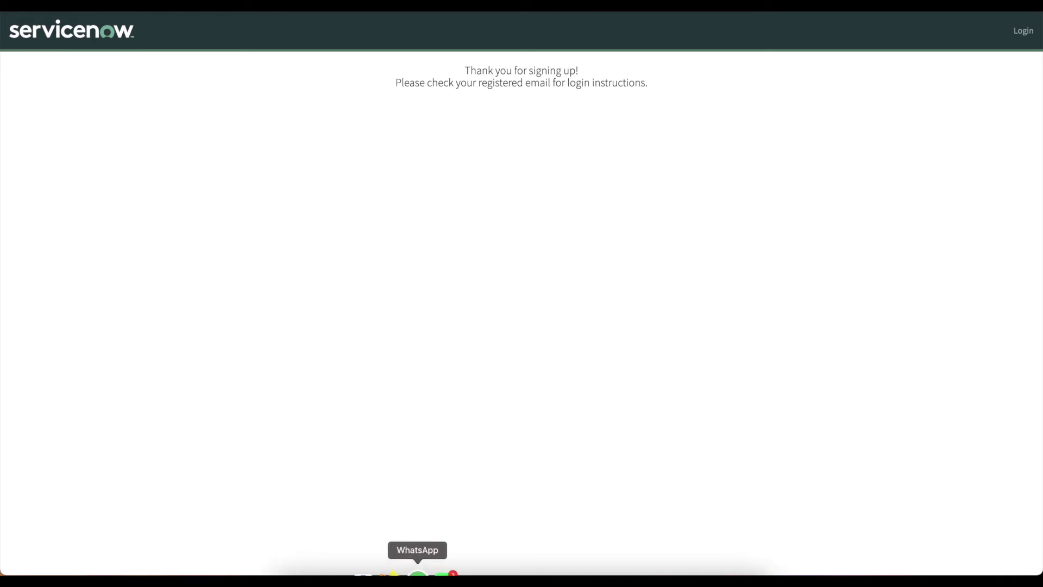
# Switch back to the admin window and filter the navigator for 'Emails'.
pyautogui.rightClick(457, 571)
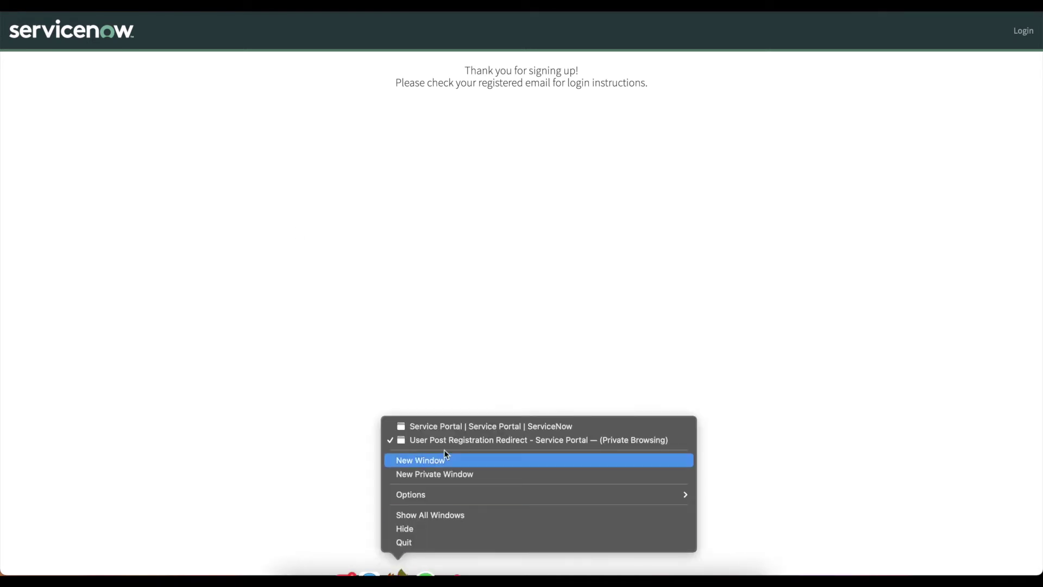
pyautogui.click(444, 428)
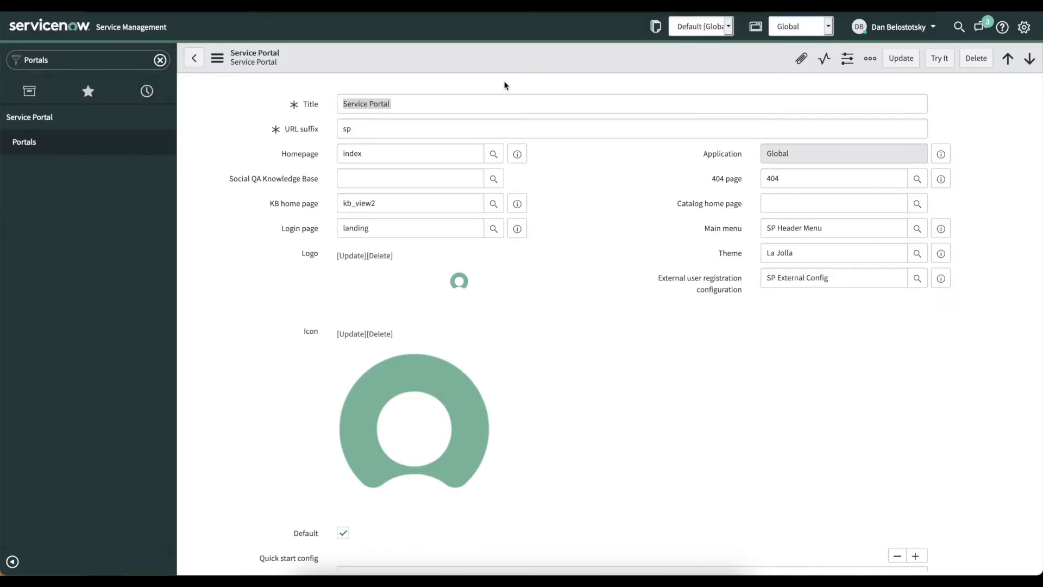
pyautogui.click(86, 57)
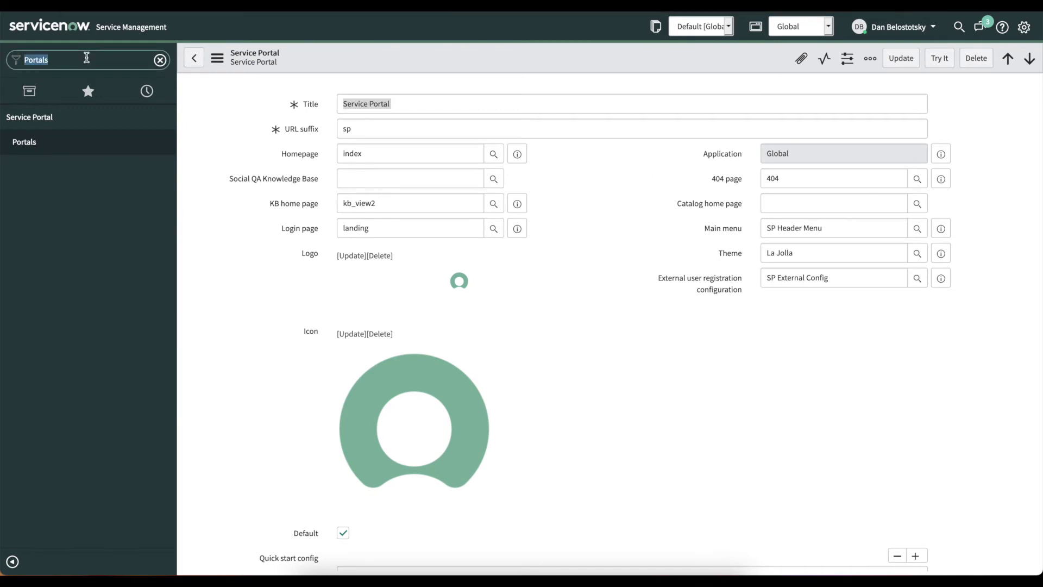
pyautogui.write('Emmails')
pyautogui.press('BackSpace')
pyautogui.press('BackSpace')
pyautogui.press('BackSpace')
pyautogui.press('BackSpace')
pyautogui.press('BackSpace')
pyautogui.write('ils')
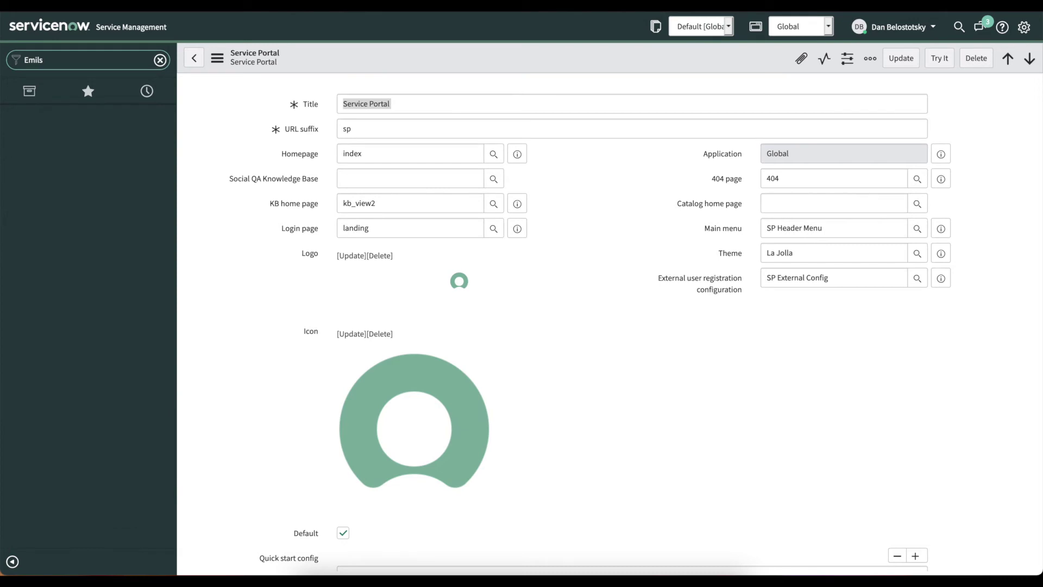
pyautogui.write('ails')
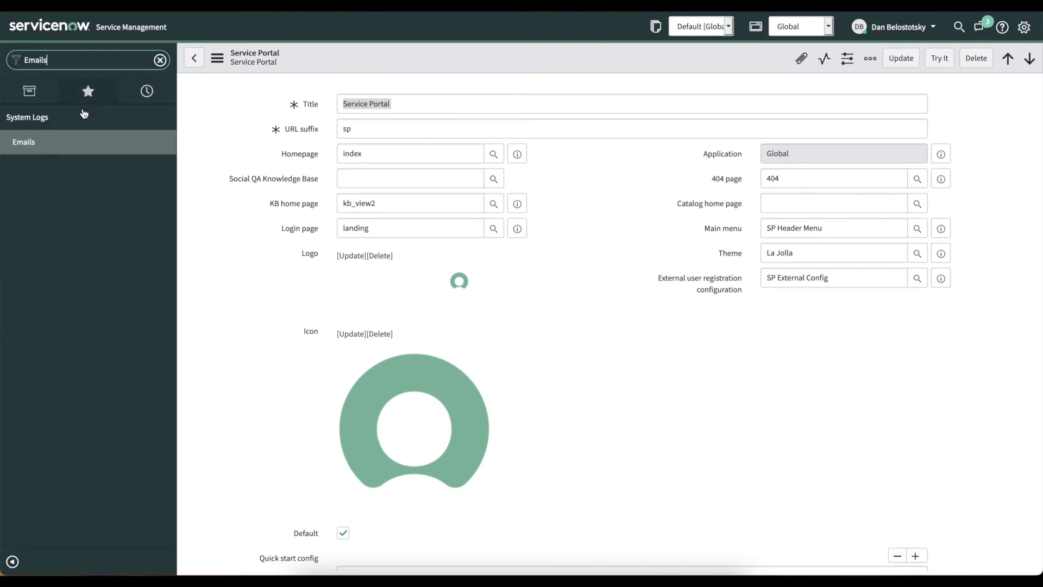
# Open the Emails log, refresh it, and open the newest verification email in a new tab.
pyautogui.click(49, 143)
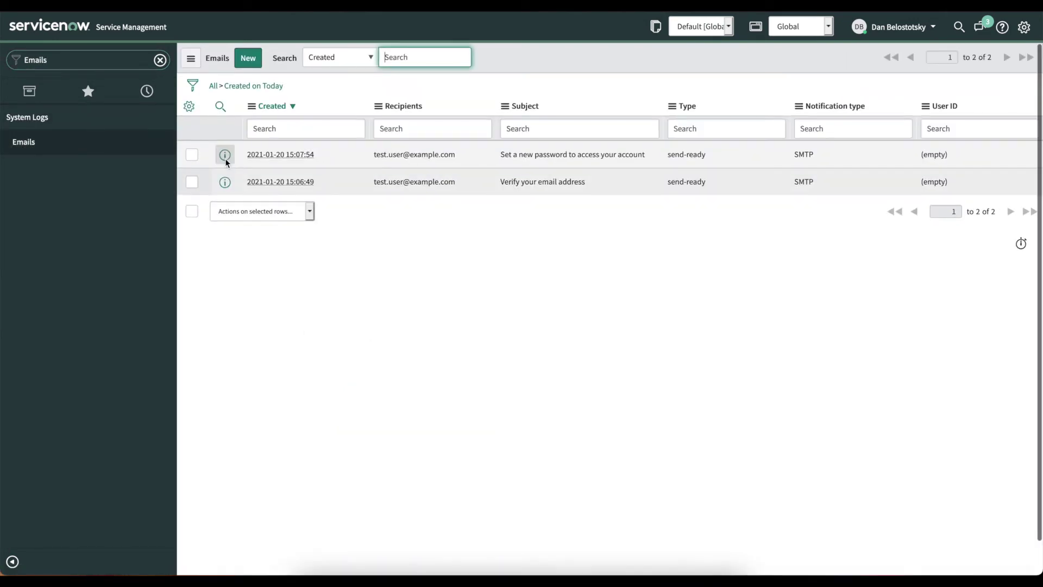
pyautogui.click(194, 61)
pyautogui.click(223, 129)
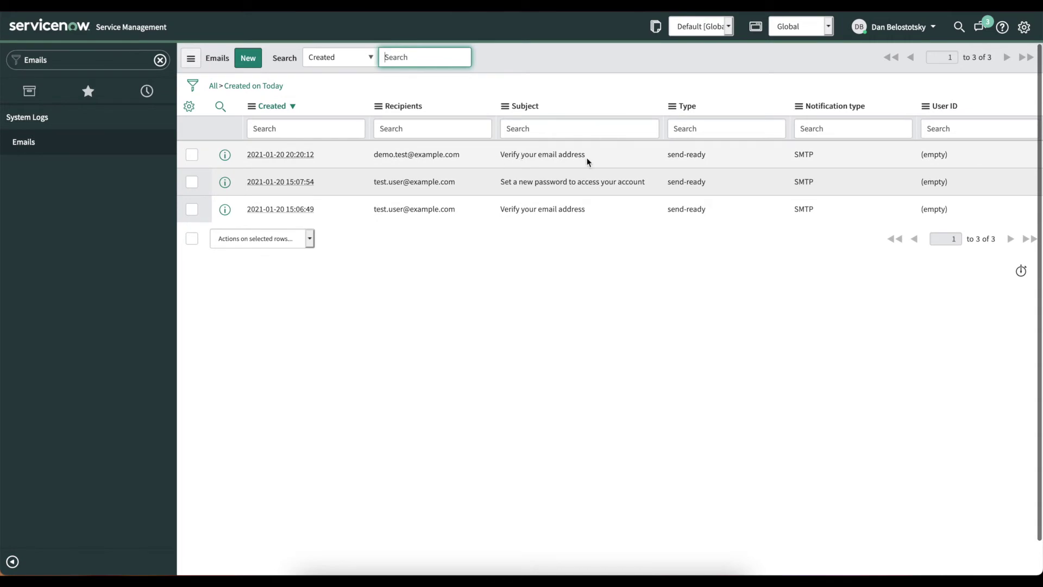
pyautogui.rightClick(224, 155)
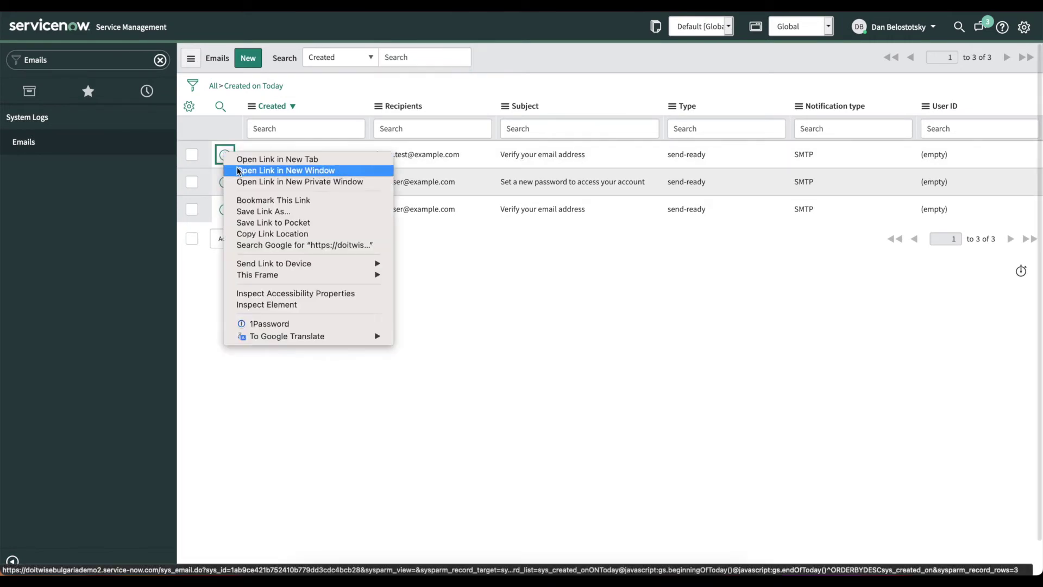
pyautogui.click(301, 159)
# Preview the 'Verify your email address' HTML body showing the Verify Account link.
pyautogui.hotkey('ctrl', 'Tab')
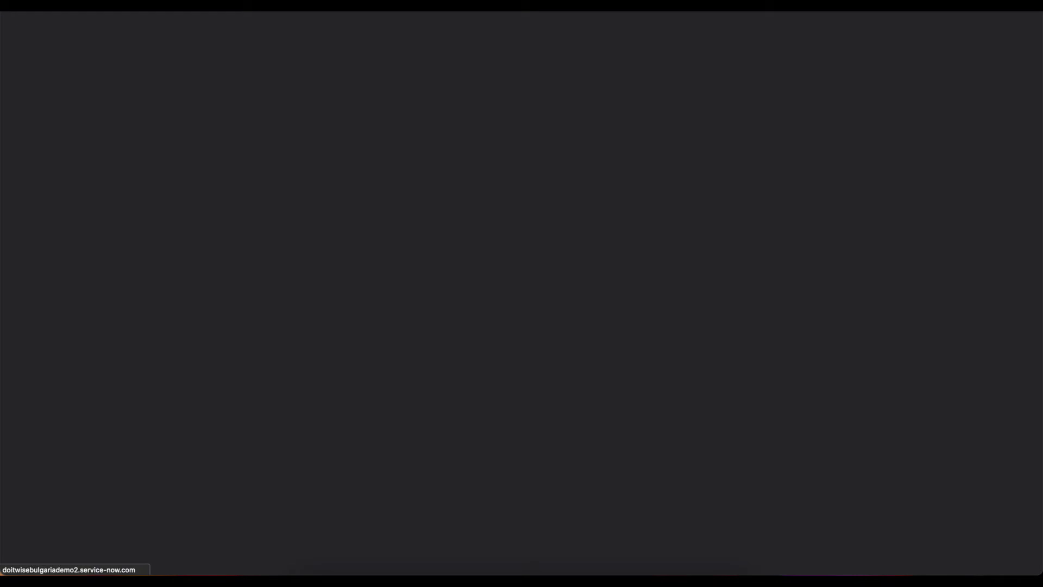
pyautogui.scroll(-10, 268, 198)
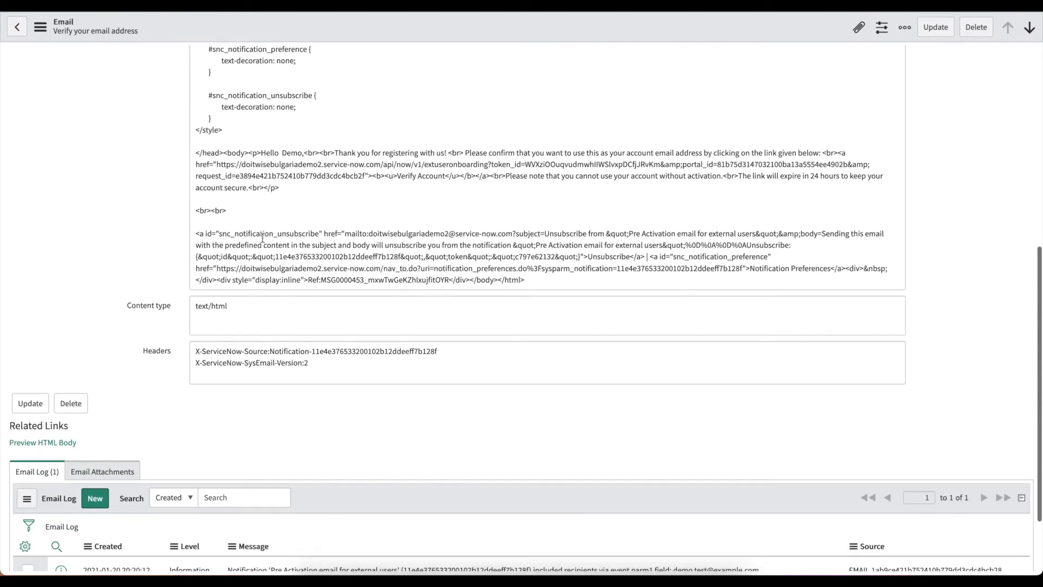
pyautogui.scroll(-1, 258, 244)
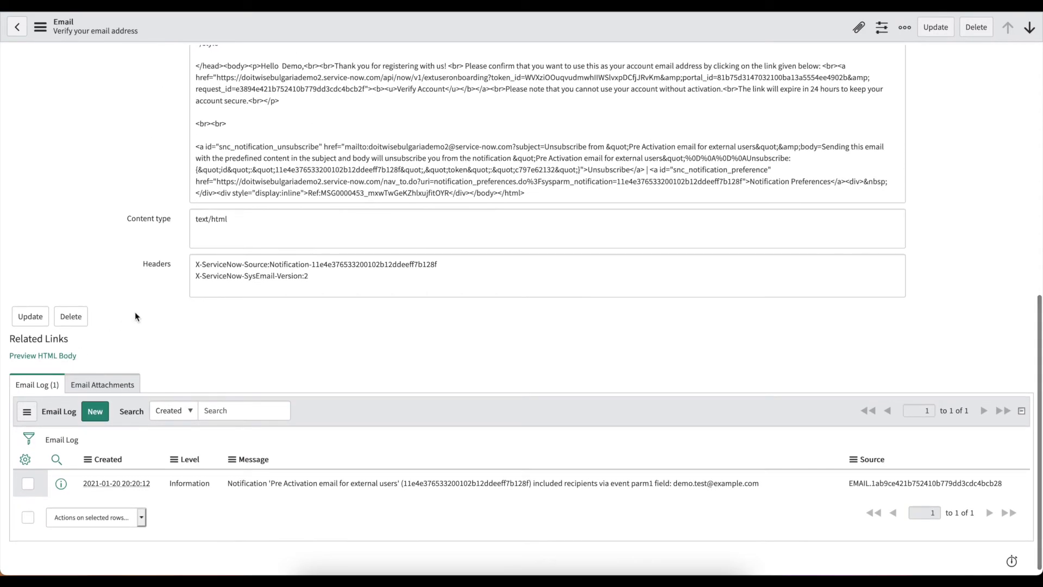
pyautogui.click(60, 356)
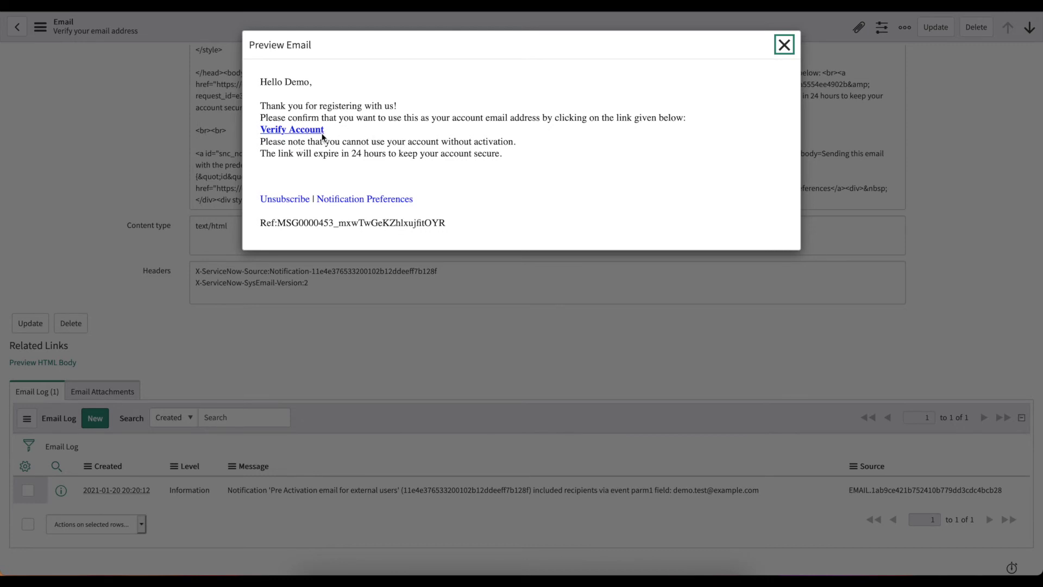
pyautogui.rightClick(300, 129)
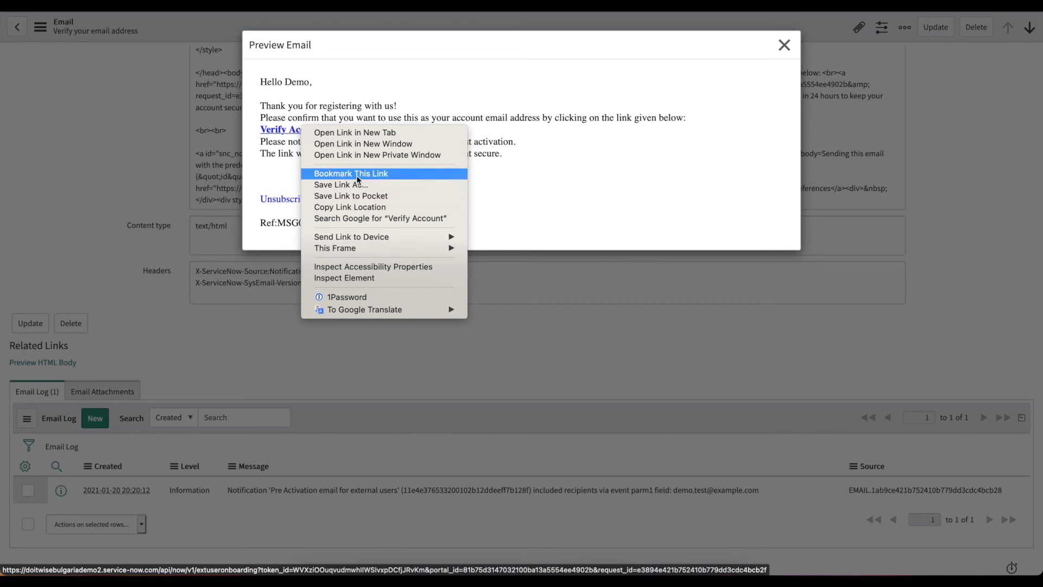
# Copy the Verify Account link and load it in a new tab of the private registration window.
pyautogui.click(352, 210)
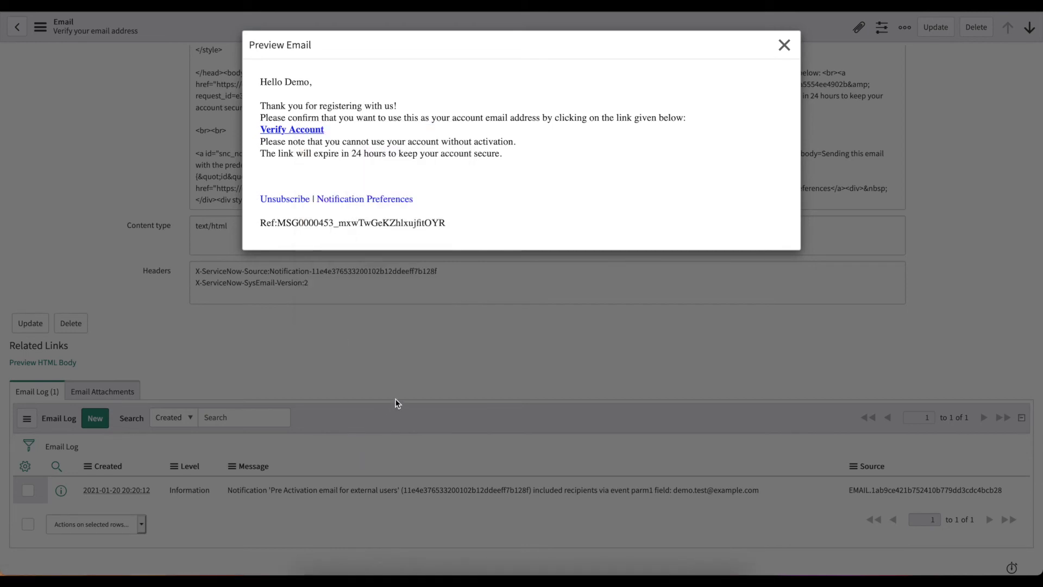
pyautogui.rightClick(401, 573)
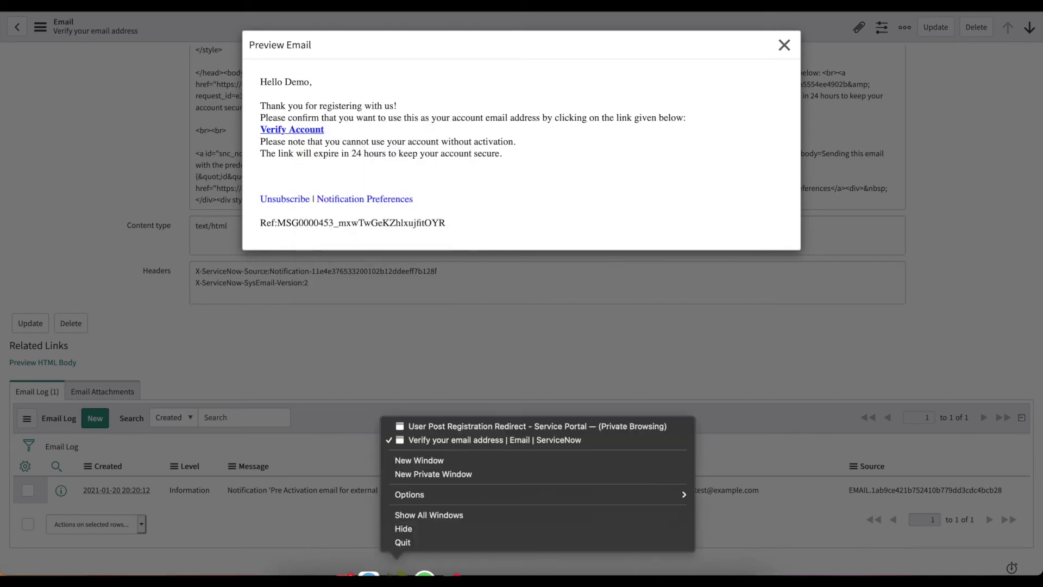
pyautogui.click(447, 427)
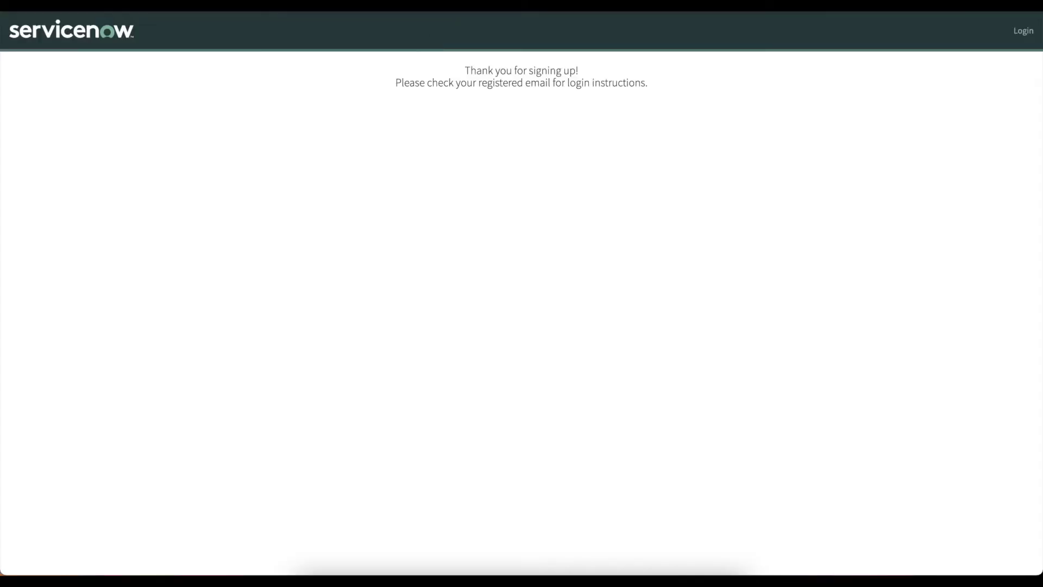
pyautogui.press('super+t')
pyautogui.press('super+v')
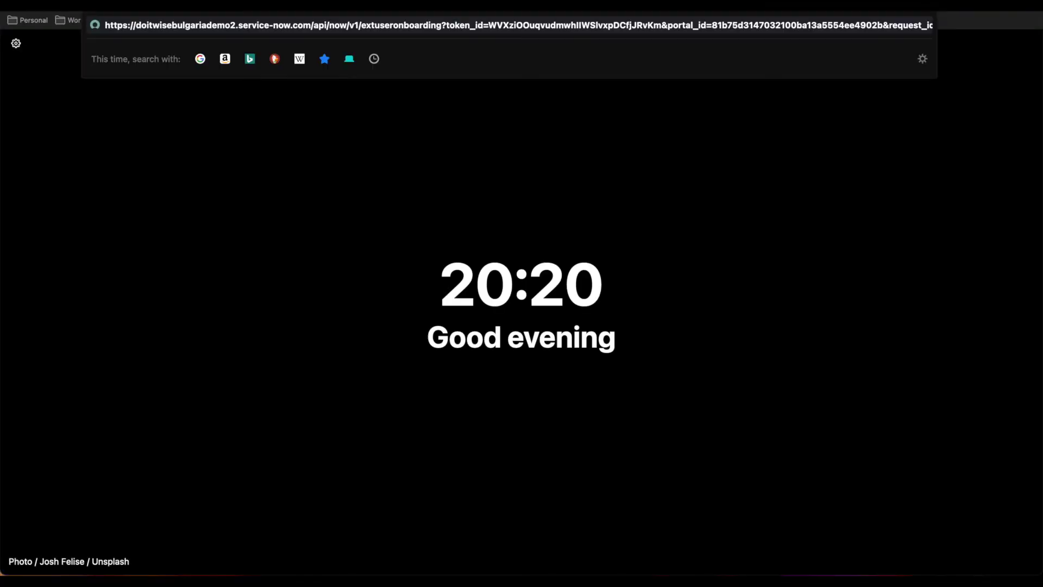
pyautogui.press('Return')
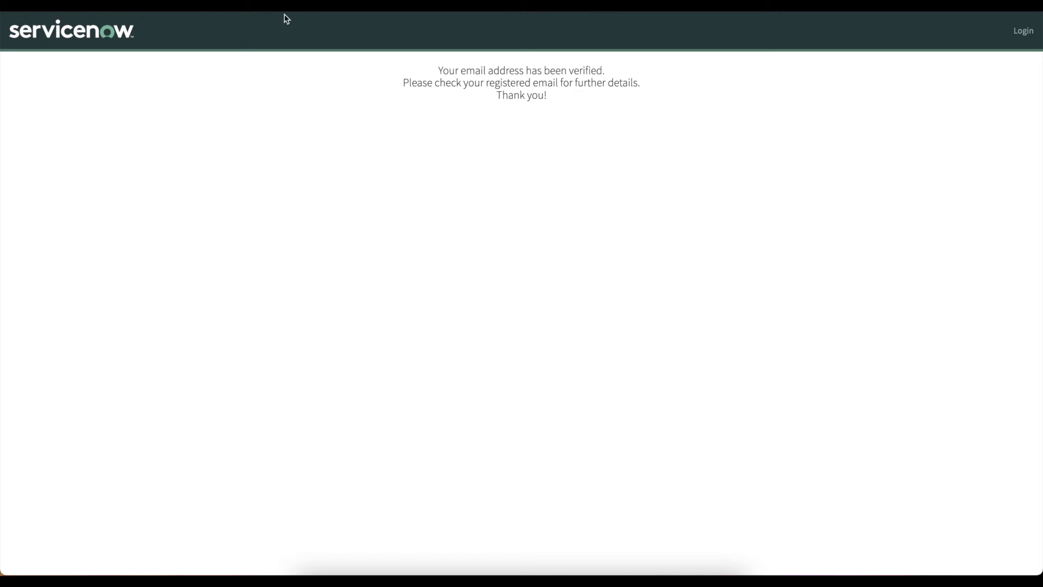
# Return to the admin window, close the verification email, and reload the Emails list.
pyautogui.rightClick(397, 575)
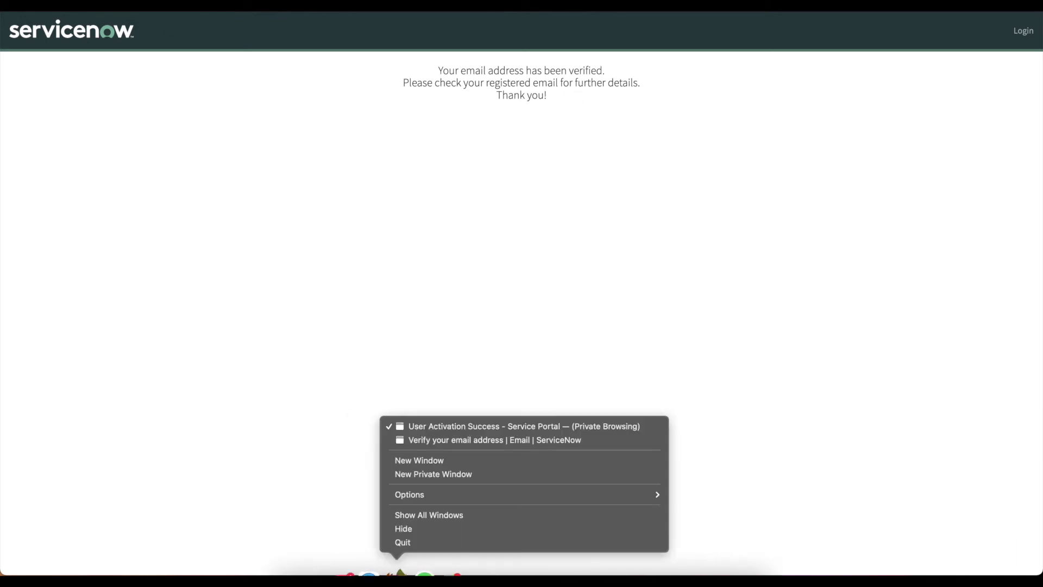
pyautogui.click(460, 440)
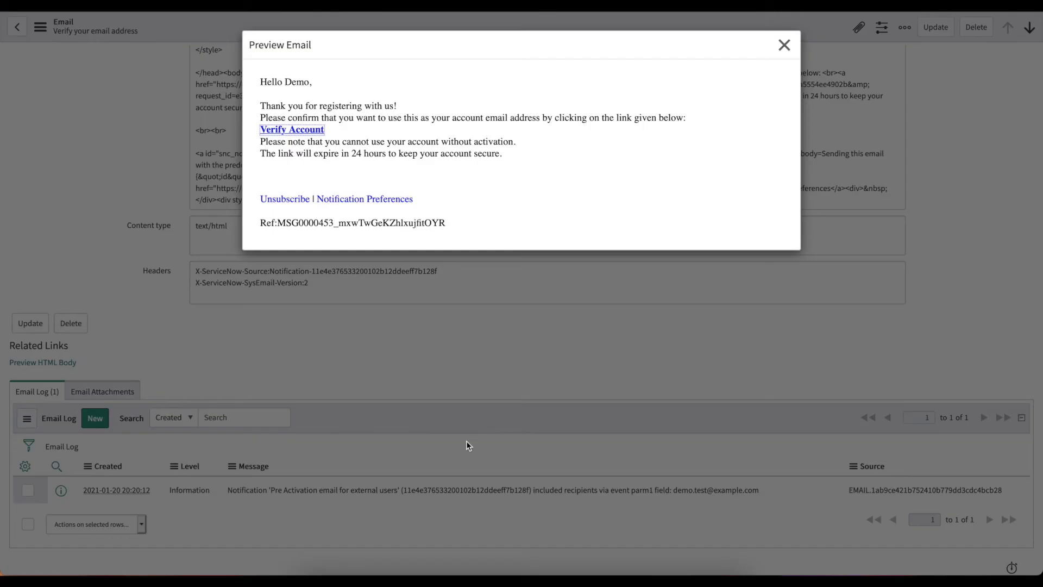
pyautogui.click(784, 44)
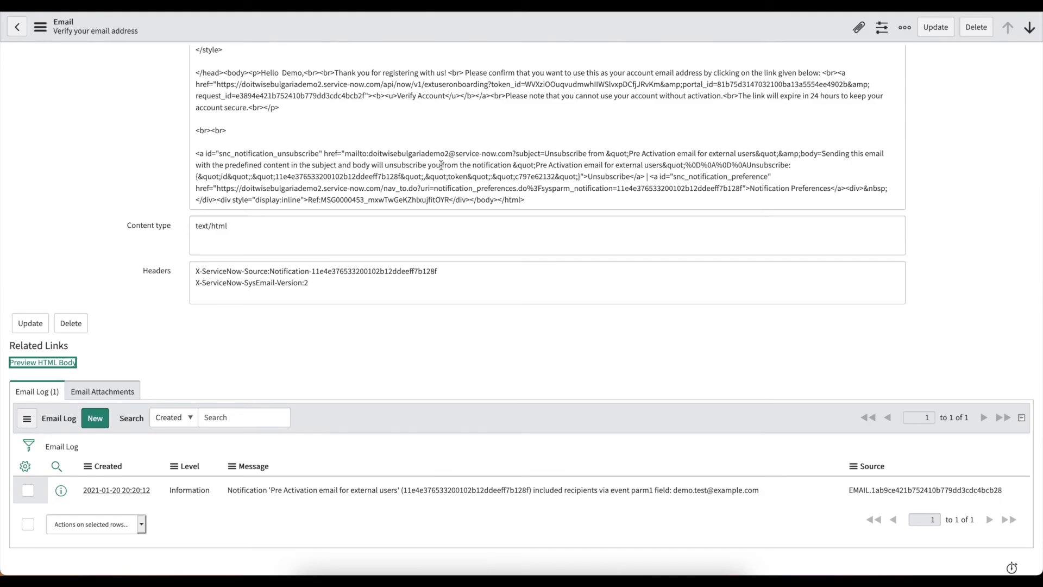
pyautogui.press('super+w')
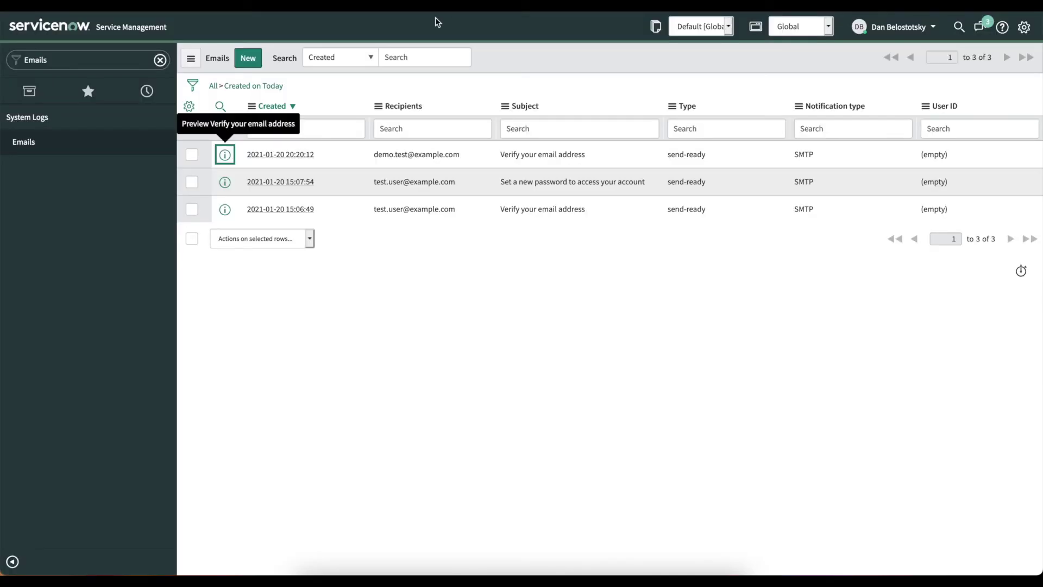
pyautogui.click(190, 59)
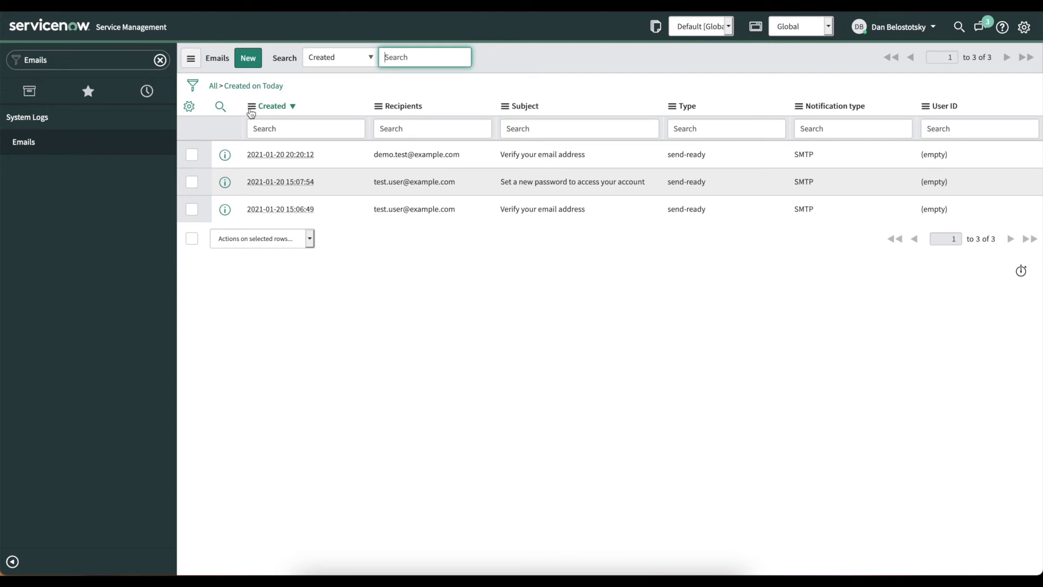
pyautogui.click(191, 60)
pyautogui.click(229, 130)
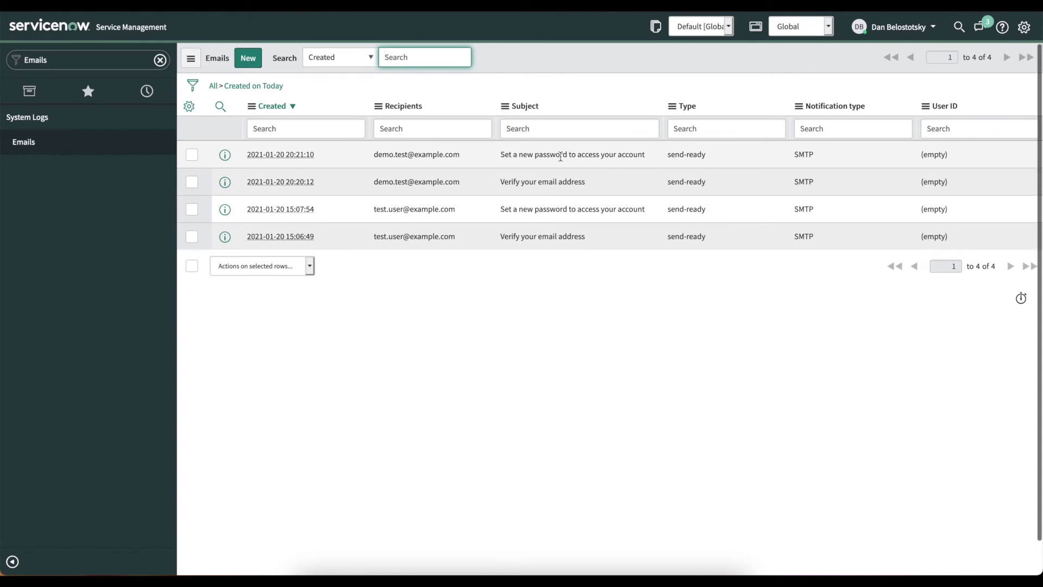
# Open the newest password email record and preview its HTML body.
pyautogui.rightClick(229, 157)
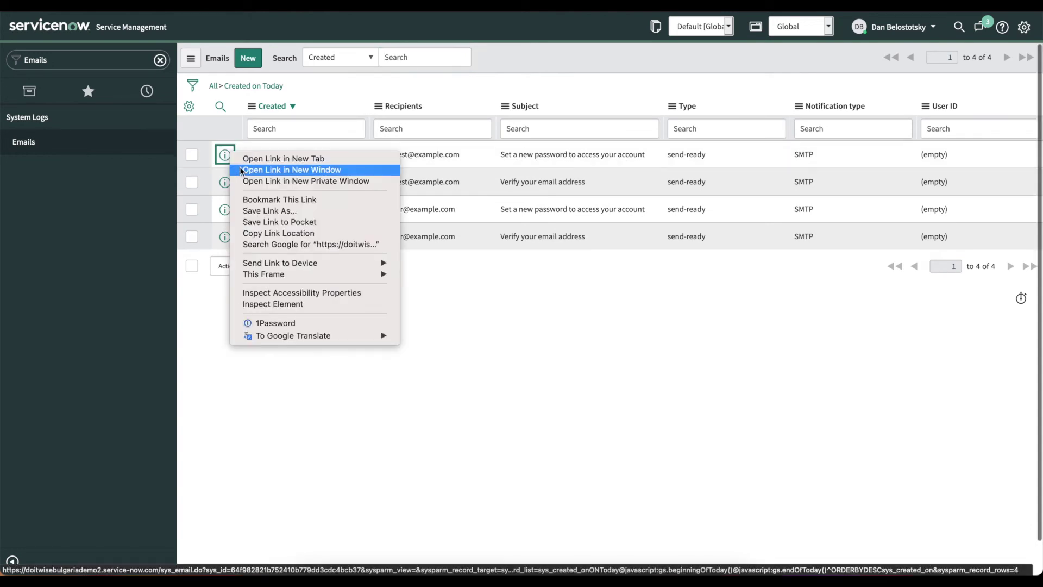
pyautogui.click(246, 160)
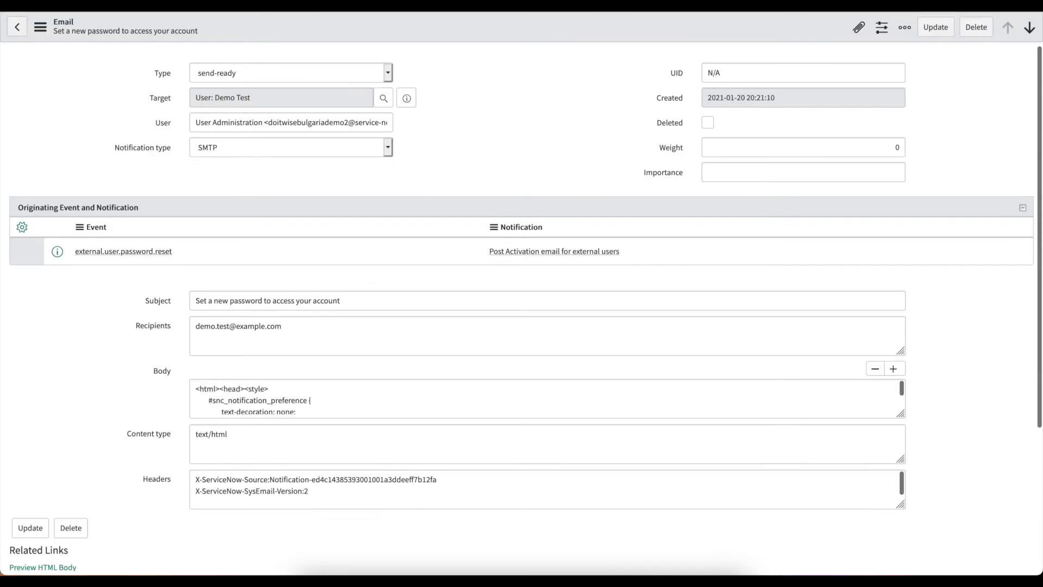
pyautogui.scroll(-5, 295, 281)
pyautogui.scroll(-1, 293, 280)
pyautogui.scroll(1, 294, 281)
pyautogui.click(63, 435)
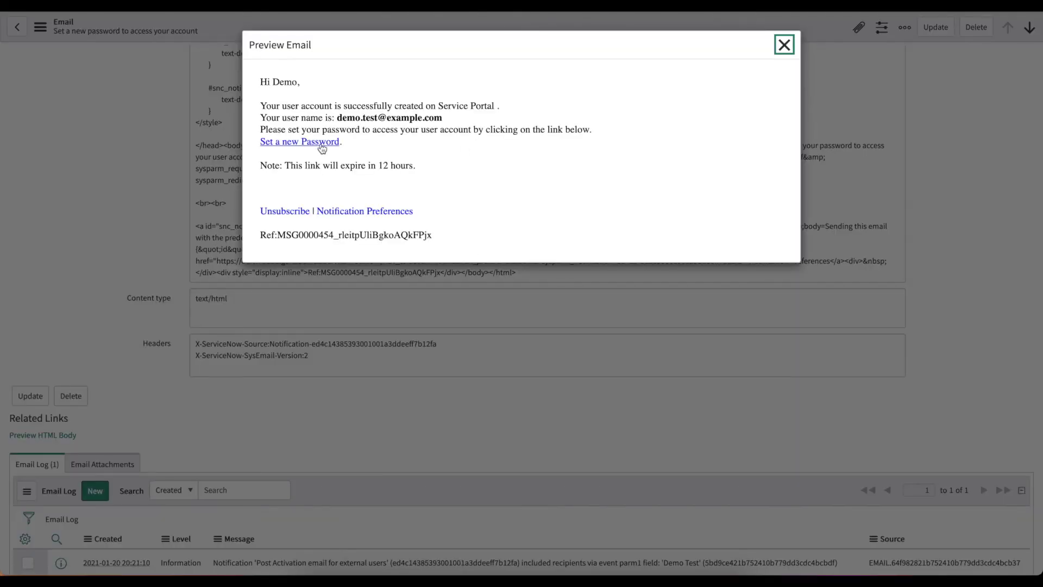
# Copy the Set a new Password link address and switch to the private browsing window.
pyautogui.rightClick(315, 143)
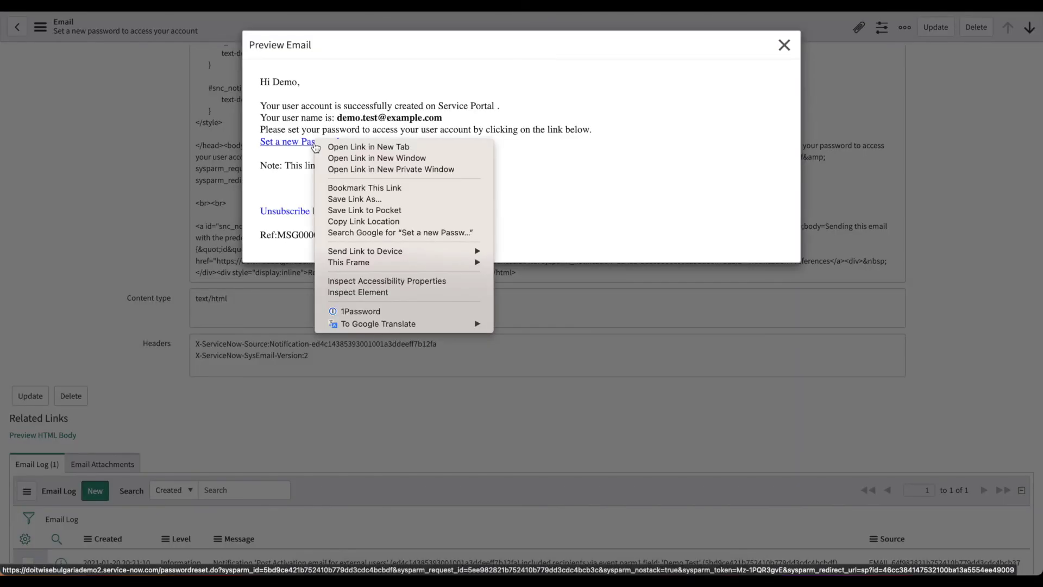
pyautogui.click(354, 222)
pyautogui.rightClick(396, 575)
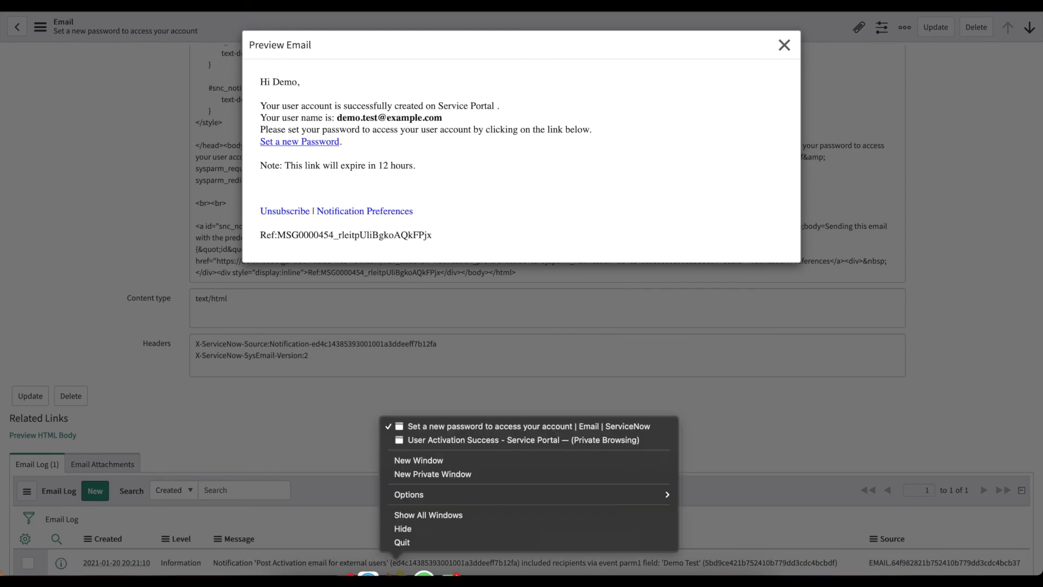
pyautogui.click(473, 439)
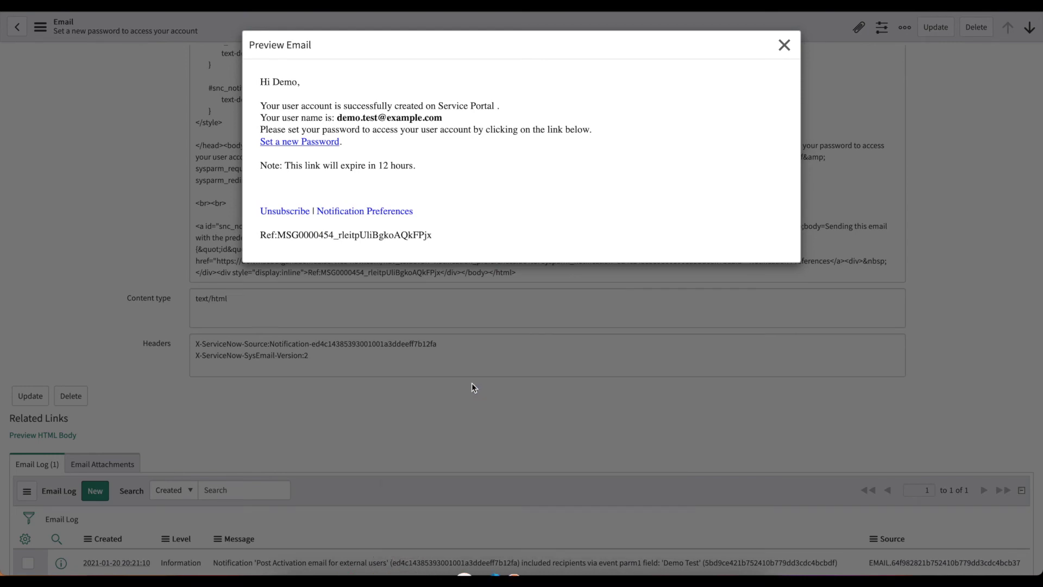
# Paste the copied reset link into the address bar and load the password reset page.
pyautogui.press('super+l')
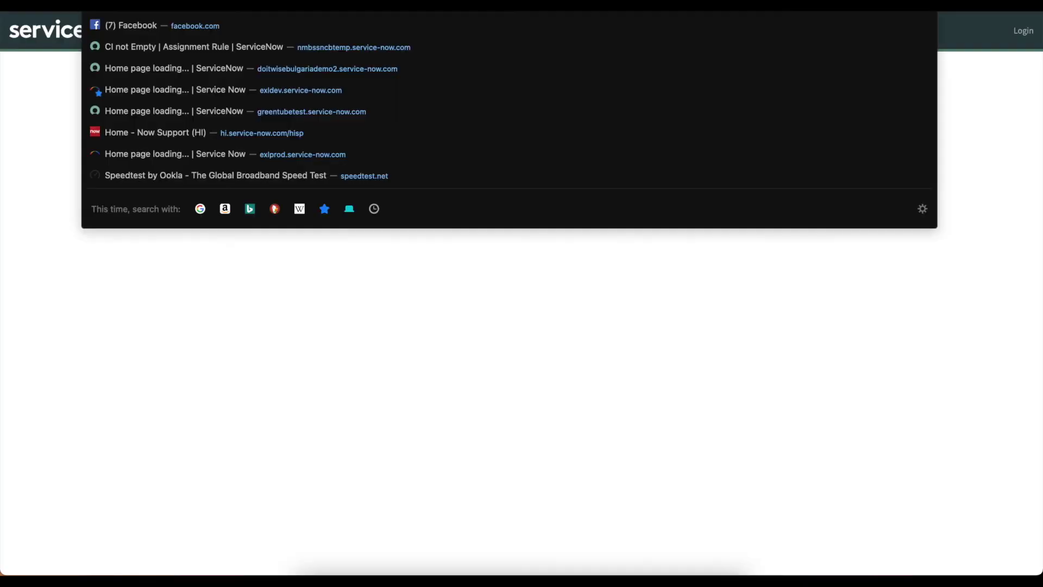
pyautogui.press('super+v')
pyautogui.press('Return')
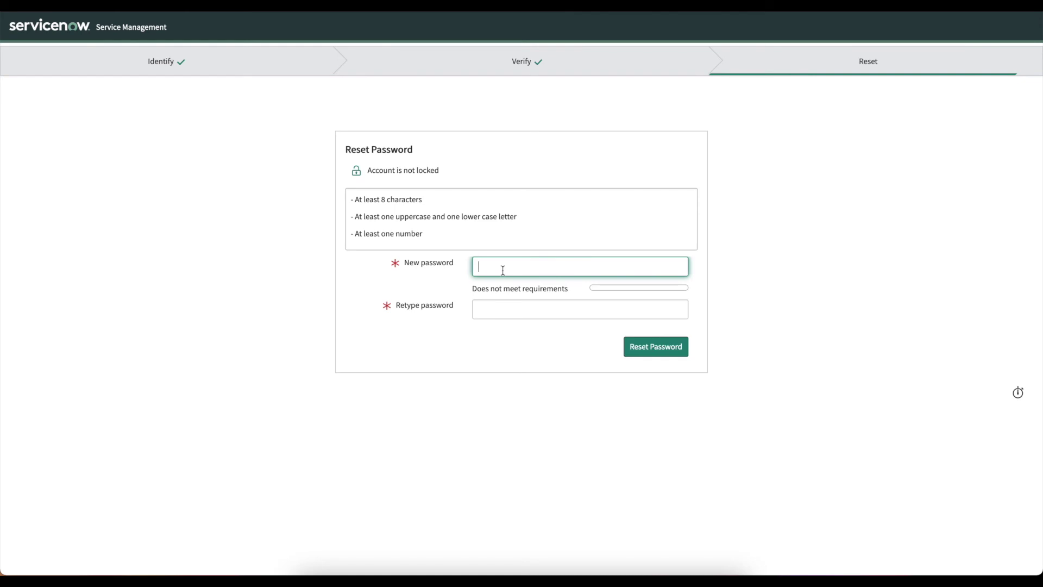
# Enter and confirm a matching new password, submit it, and dismiss 1Password's save prompt.
pyautogui.write('•••••••••')
pyautogui.click(579, 309)
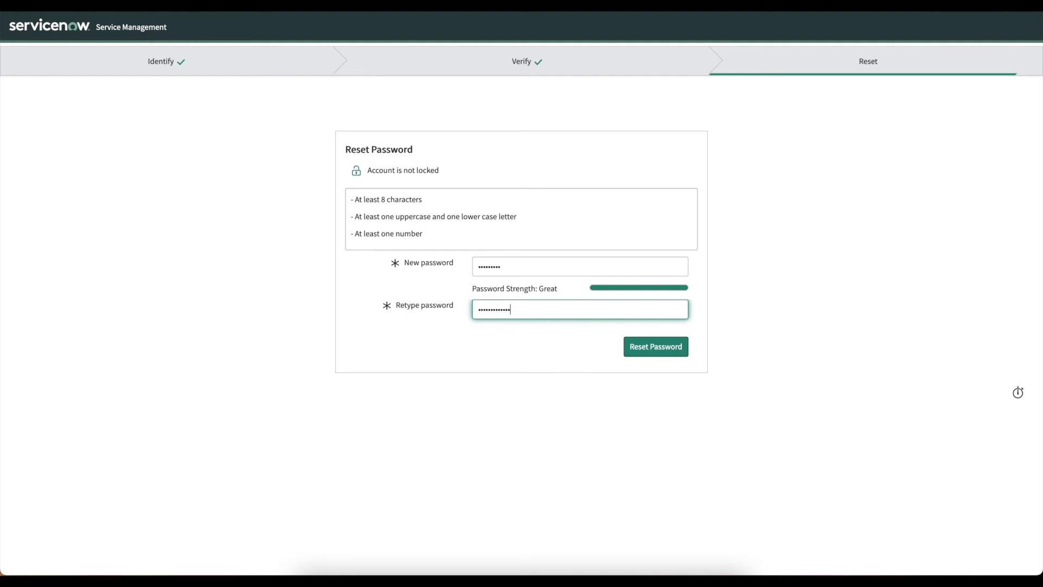
pyautogui.write('••••••••••••••')
pyautogui.click(679, 350)
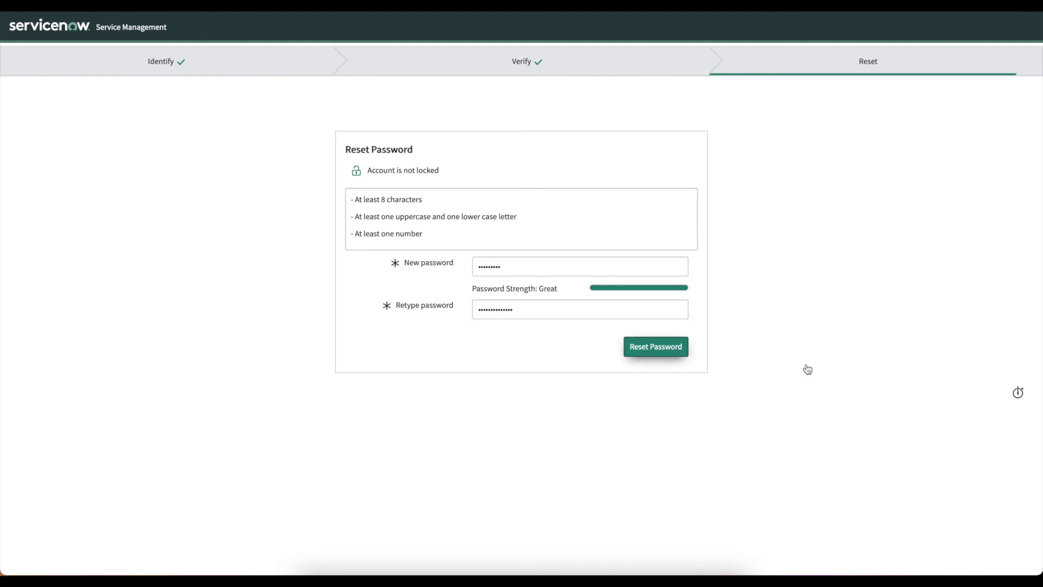
pyautogui.doubleClick(493, 267)
pyautogui.write('•••••••••••')
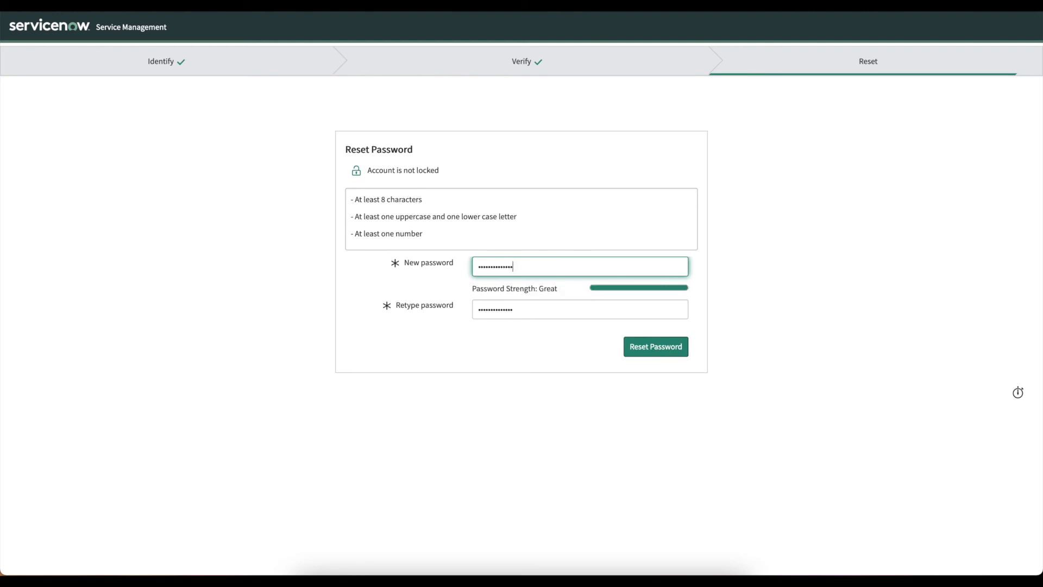
pyautogui.click(645, 350)
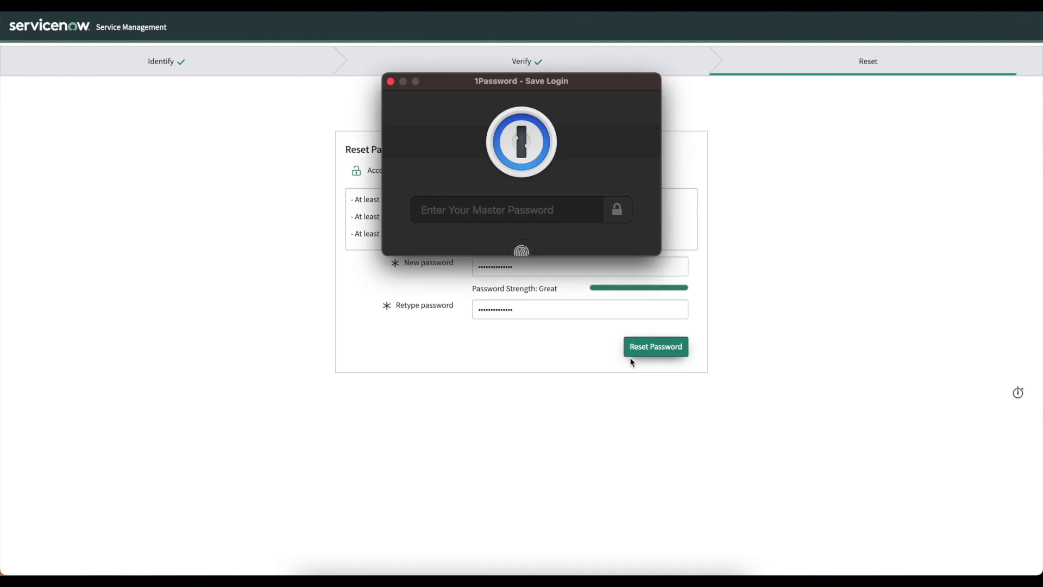
pyautogui.click(390, 81)
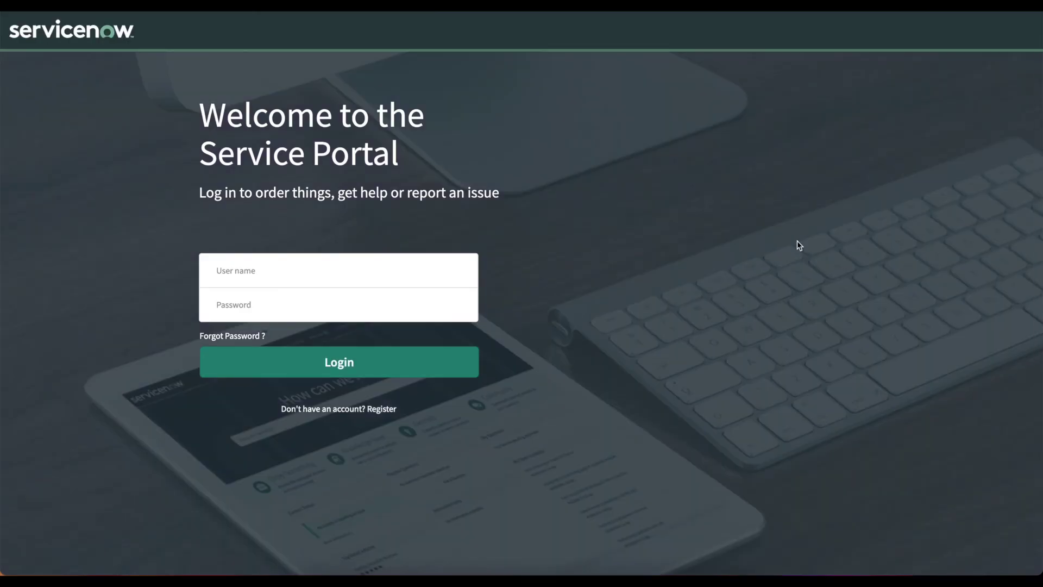
# Log in with the new user's e-mail address and password, then dismiss 1Password's save prompt.
pyautogui.click(267, 270)
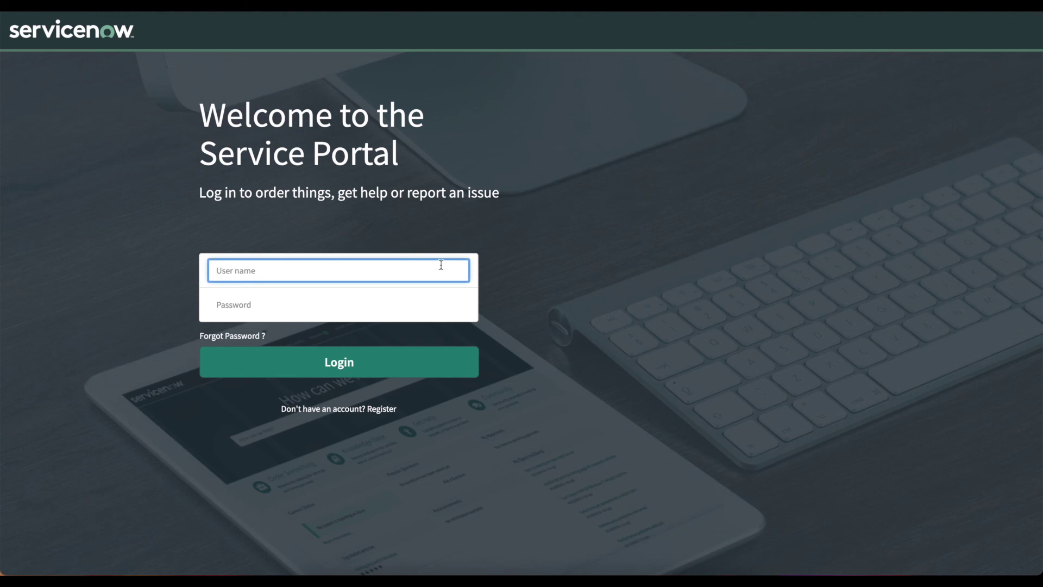
pyautogui.write('demo.test@example.com')
pyautogui.press('Tab')
pyautogui.write('••••••')
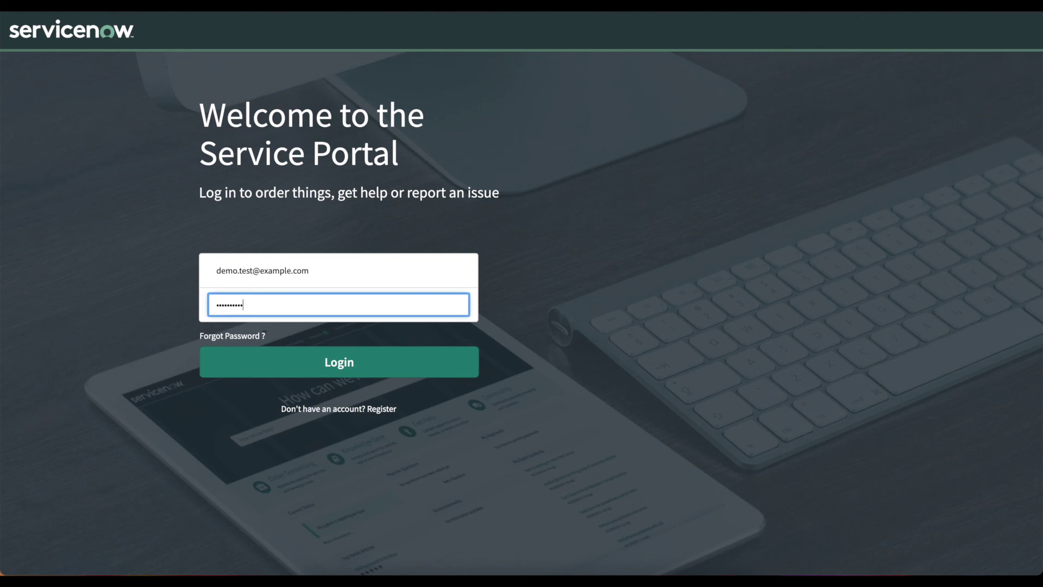
pyautogui.write('••')
pyautogui.press('Return')
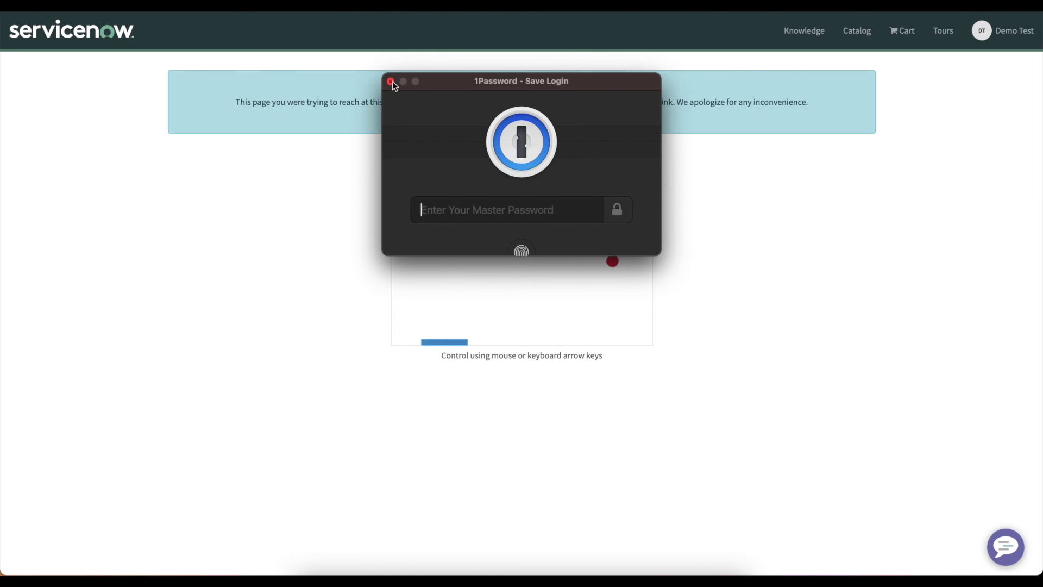
pyautogui.click(391, 81)
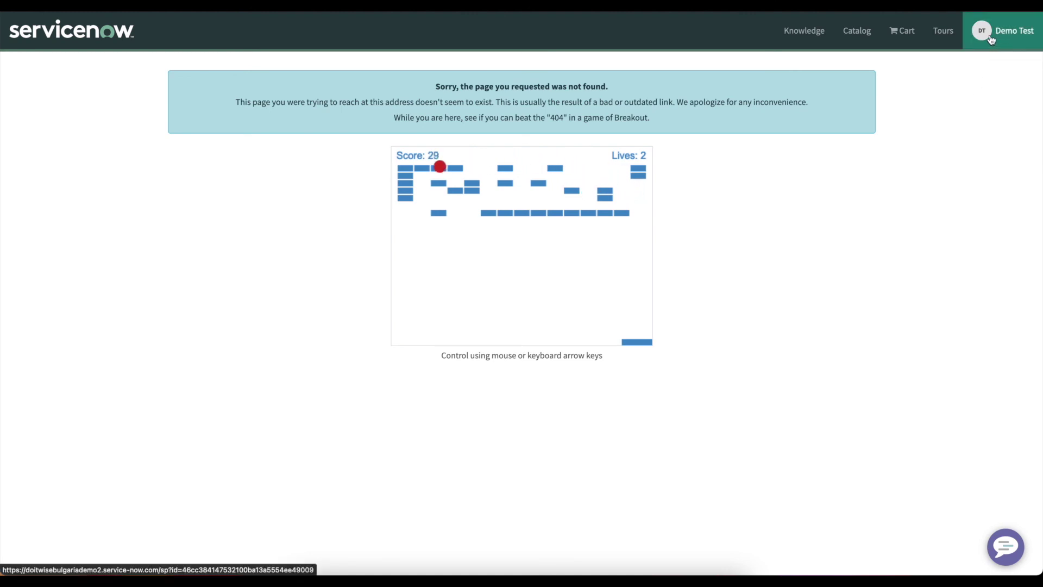
# In the admin window, search 'External', open Registration Requests, and open the second request's record.
pyautogui.rightClick(398, 573)
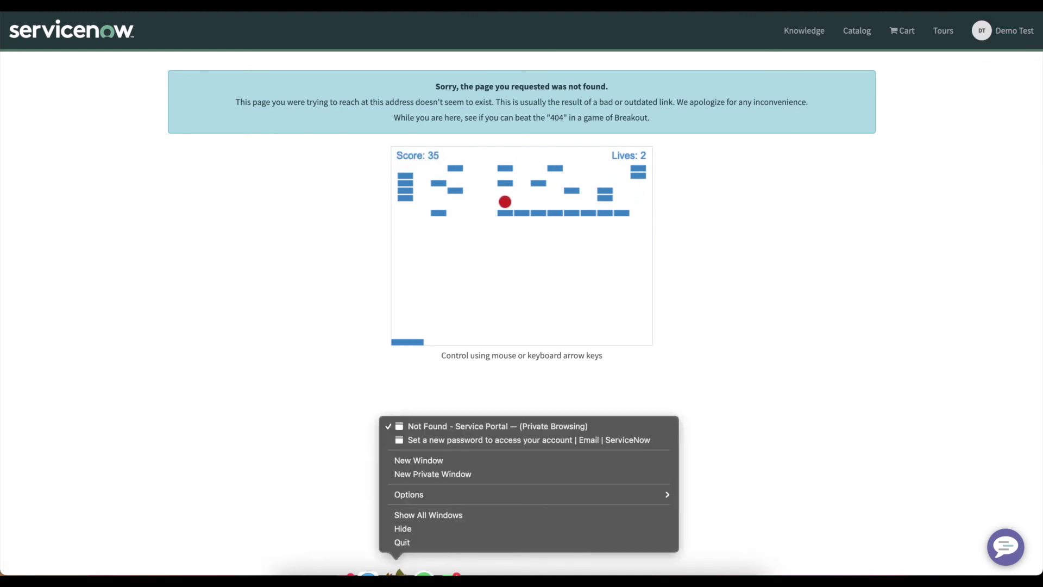
pyautogui.click(455, 440)
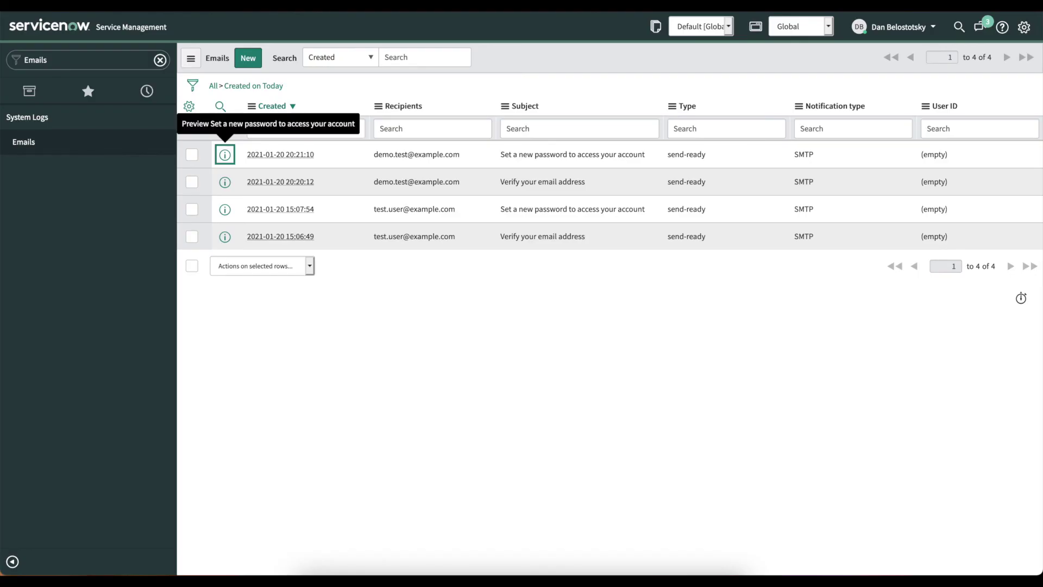
pyautogui.click(78, 58)
pyautogui.write('External')
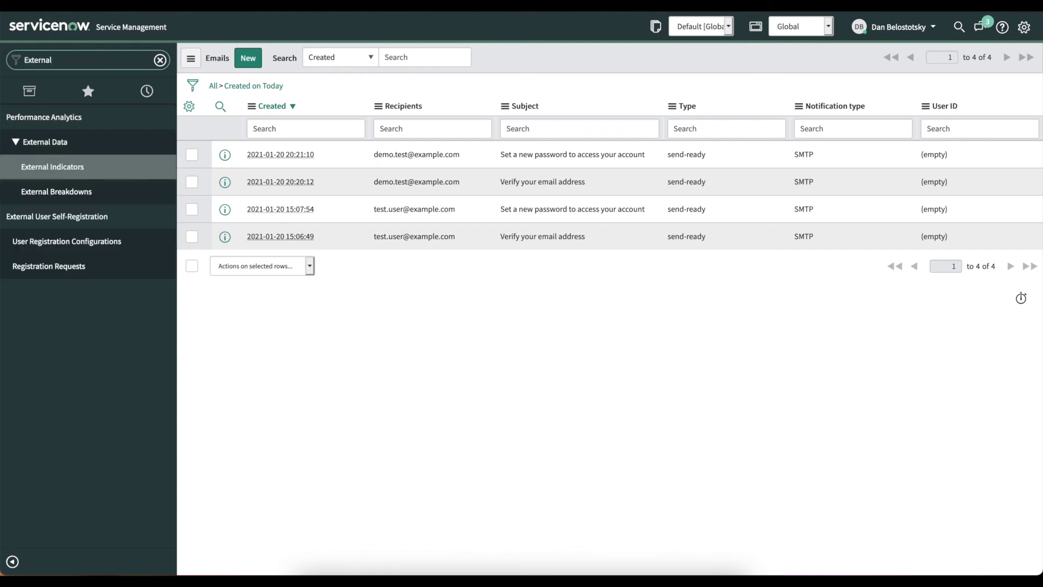
pyautogui.click(98, 271)
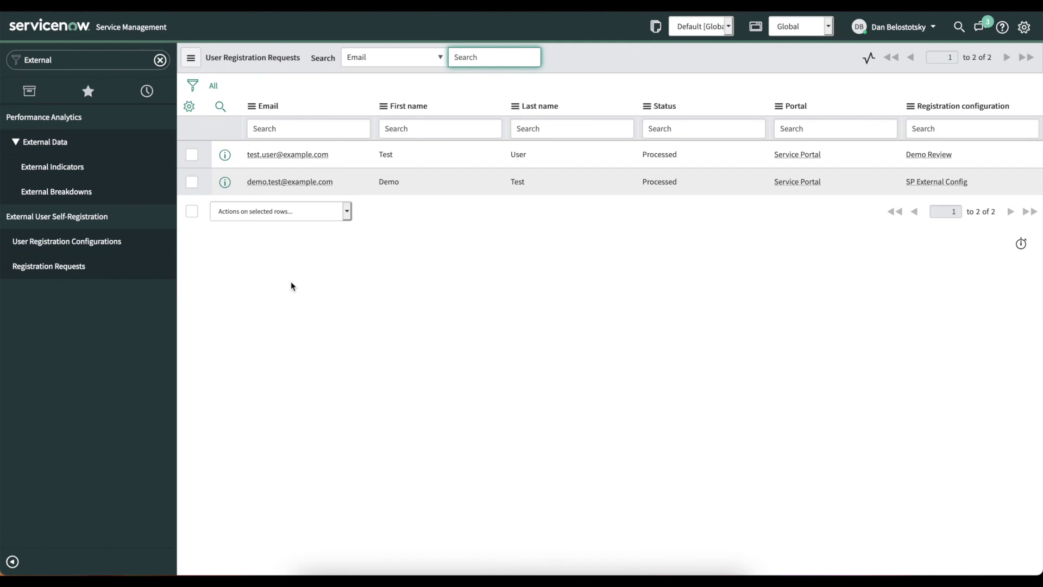
pyautogui.click(225, 182)
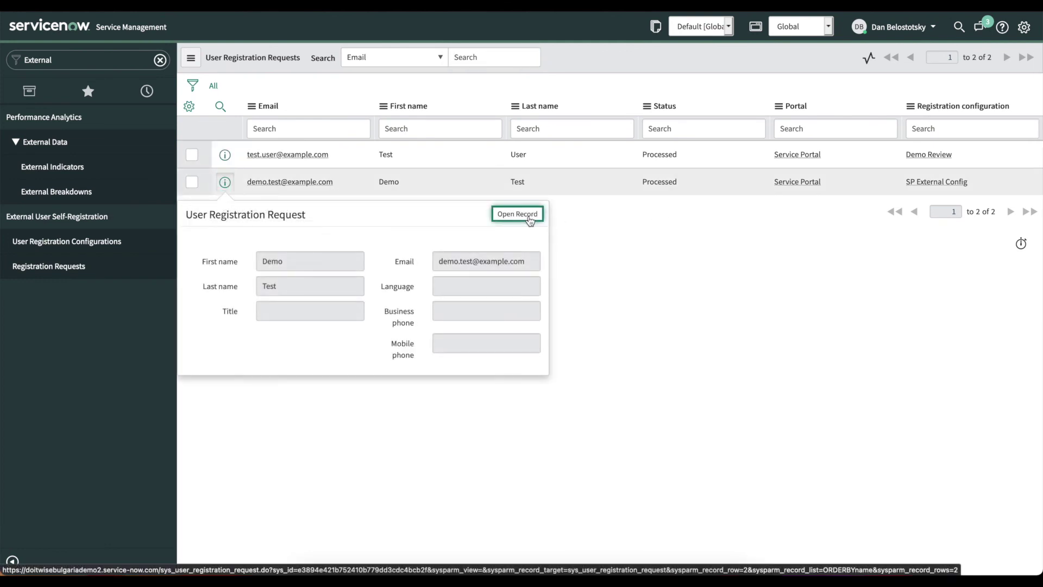
pyautogui.click(529, 218)
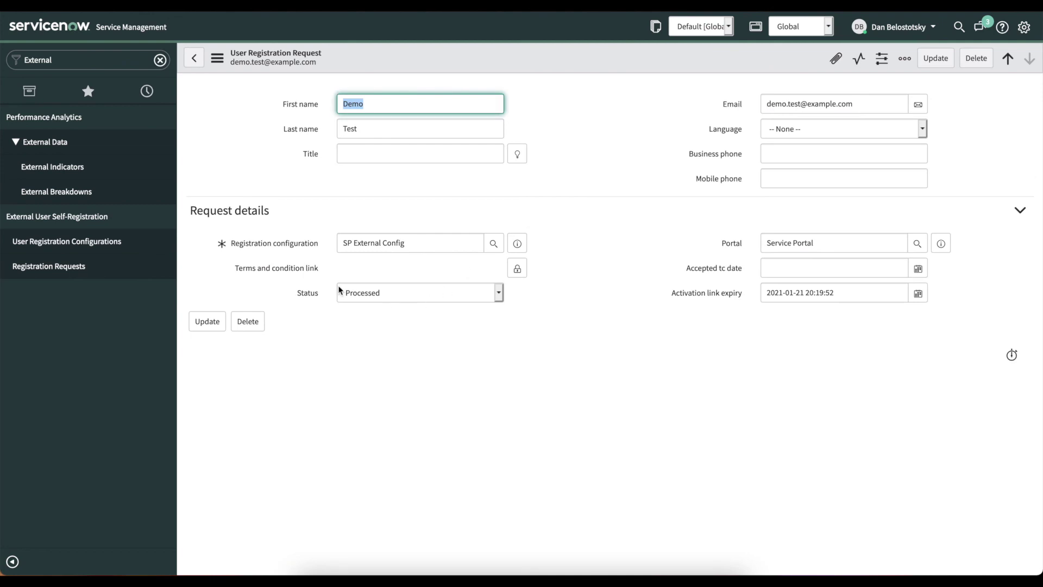